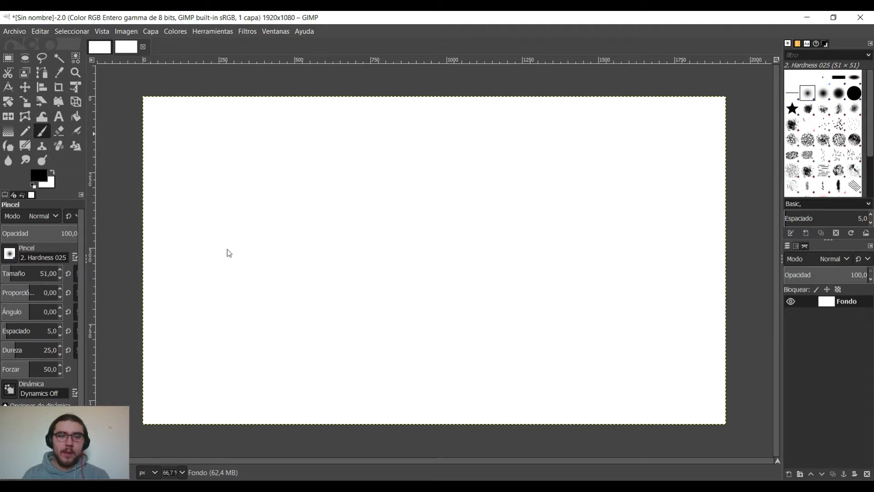
Paint overlapping black scribbles across the whole canvas using the Paintbrush with the Hardness 025 brush at size 51.
mouse_move(162, 178)
mouse_down()
mouse_move(200, 146)
mouse_move(220, 152)
mouse_up()
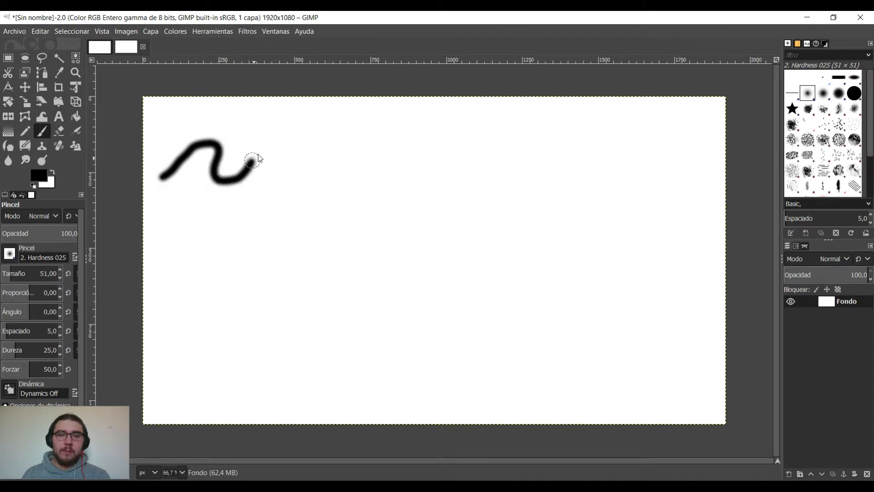
mouse_move(304, 166)
mouse_down()
mouse_move(322, 189)
mouse_move(361, 163)
mouse_move(390, 165)
mouse_move(391, 194)
mouse_move(429, 168)
mouse_move(439, 147)
mouse_move(476, 171)
mouse_move(459, 200)
mouse_move(505, 188)
mouse_move(530, 151)
mouse_move(557, 148)
mouse_move(553, 213)
mouse_move(627, 161)
mouse_move(593, 231)
mouse_move(498, 274)
mouse_move(359, 282)
mouse_move(314, 275)
mouse_move(271, 250)
mouse_move(307, 225)
mouse_move(336, 236)
mouse_move(421, 236)
mouse_move(391, 291)
mouse_move(394, 278)
mouse_move(535, 262)
mouse_move(455, 280)
mouse_move(373, 345)
mouse_move(445, 330)
mouse_move(556, 362)
mouse_move(645, 326)
mouse_move(691, 325)
mouse_move(670, 309)
mouse_move(562, 299)
mouse_move(457, 355)
mouse_move(506, 342)
mouse_move(634, 211)
mouse_move(393, 229)
mouse_move(363, 263)
mouse_move(320, 159)
mouse_move(242, 247)
mouse_move(277, 137)
mouse_move(385, 152)
mouse_move(514, 108)
mouse_move(636, 175)
mouse_move(657, 216)
mouse_move(657, 255)
mouse_up()
Examine the soft edges of the painted strokes up close and at full-canvas view.
scroll(497, 298, down, 1)
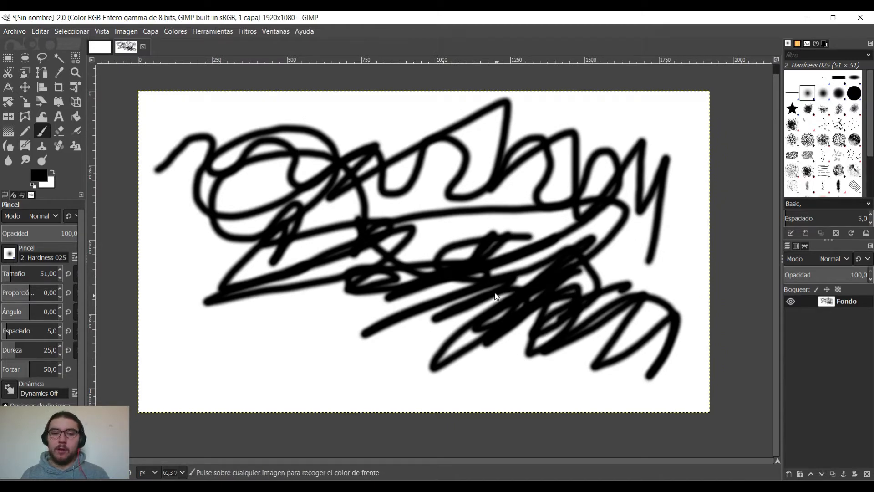
scroll(495, 296, up, 8)
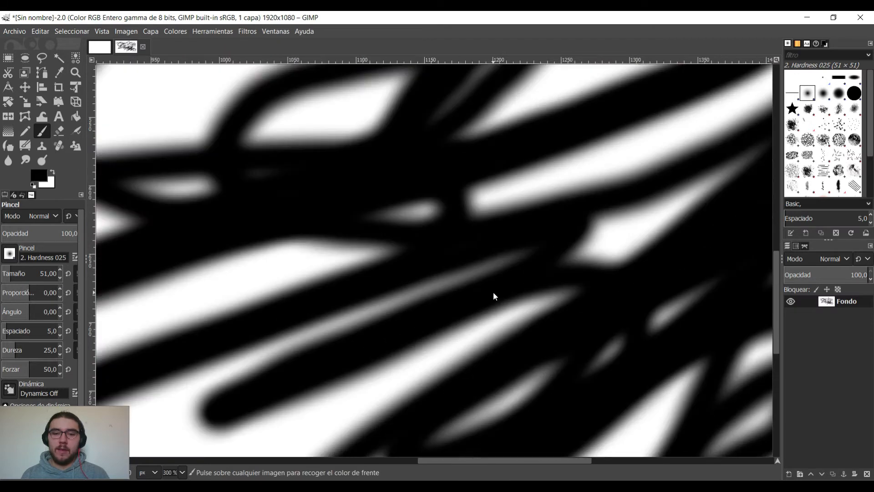
scroll(493, 295, up, 2)
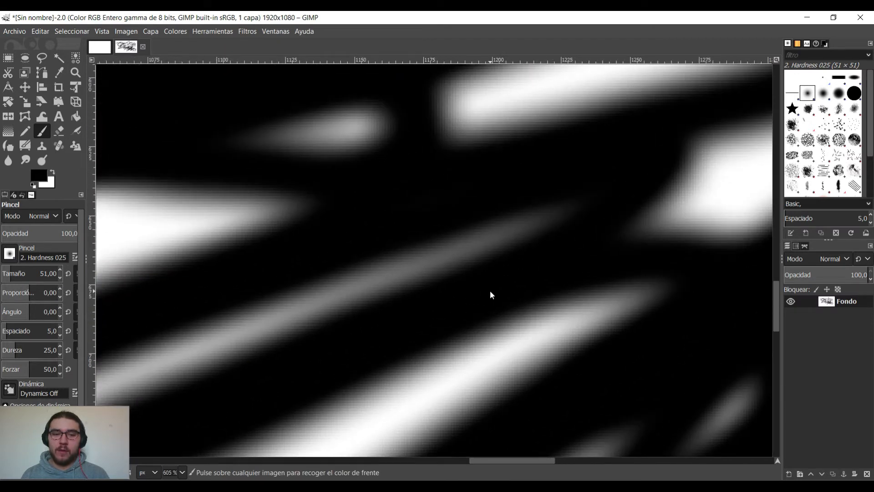
scroll(490, 294, down, 1)
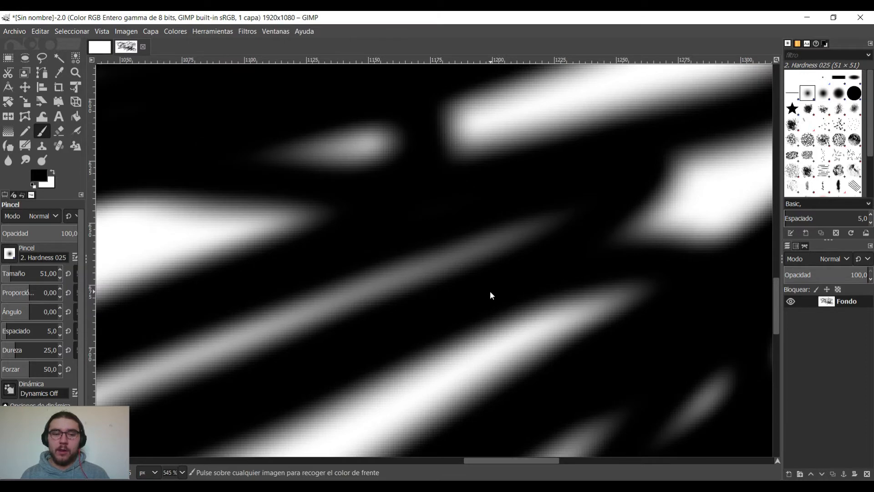
scroll(490, 293, down, 8)
scroll(487, 298, down, 4)
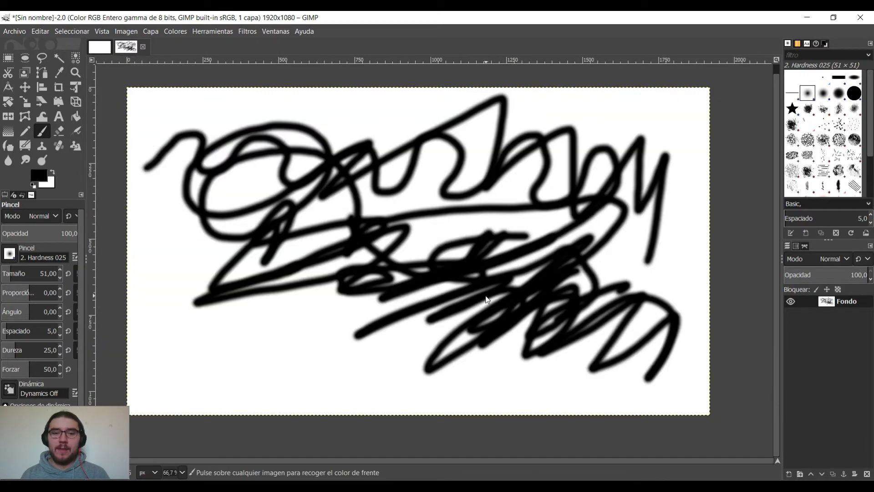
scroll(485, 291, up, 1)
scroll(482, 284, down, 2)
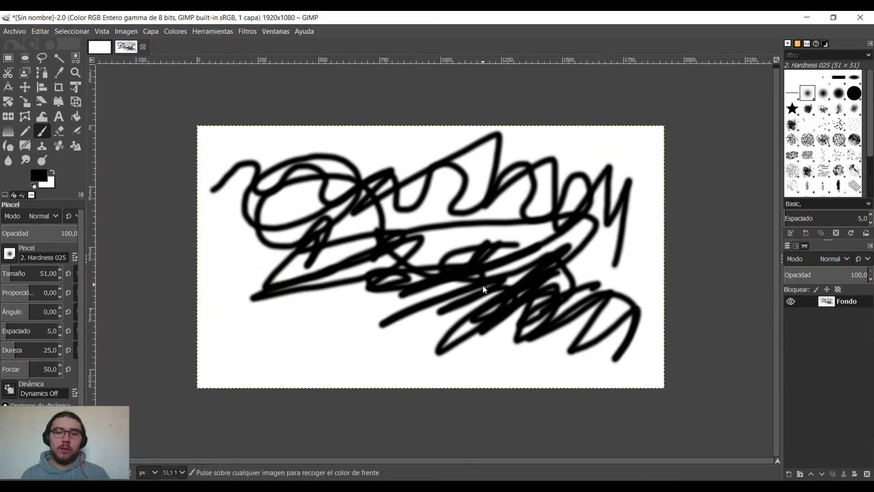
scroll(482, 285, up, 1)
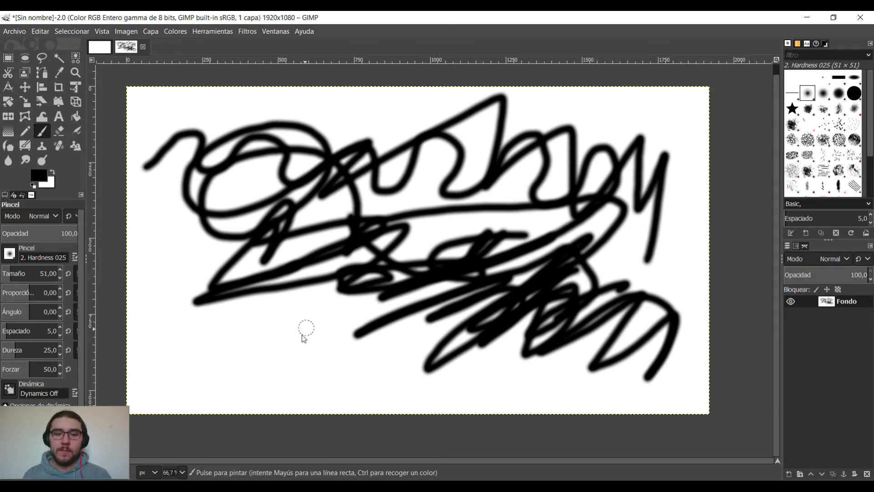
Add a short black stroke below the scribbles and clear the whole canvas to white.
drag(351, 314, 297, 336)
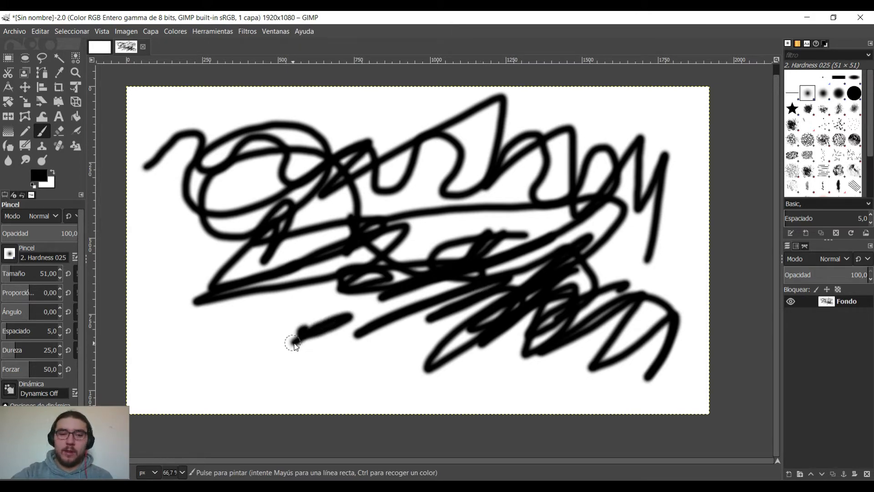
key(Delete)
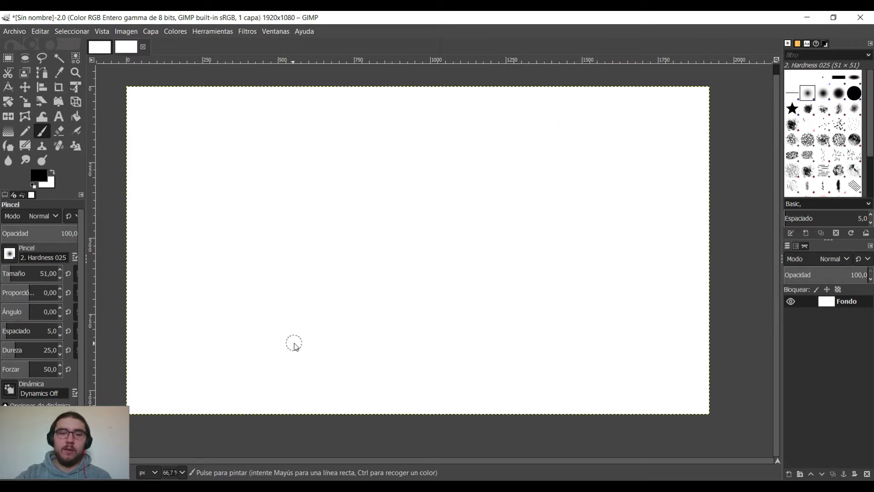
Paint a dense black zigzag in the canvas's left half and erase strips through it with the Hardness 025 Eraser at size 51.
mouse_move(311, 176)
mouse_down()
mouse_move(218, 181)
mouse_move(225, 203)
mouse_move(362, 199)
mouse_move(339, 223)
mouse_move(253, 236)
mouse_move(248, 260)
mouse_move(338, 273)
mouse_move(258, 292)
mouse_move(275, 304)
mouse_move(357, 306)
mouse_up()
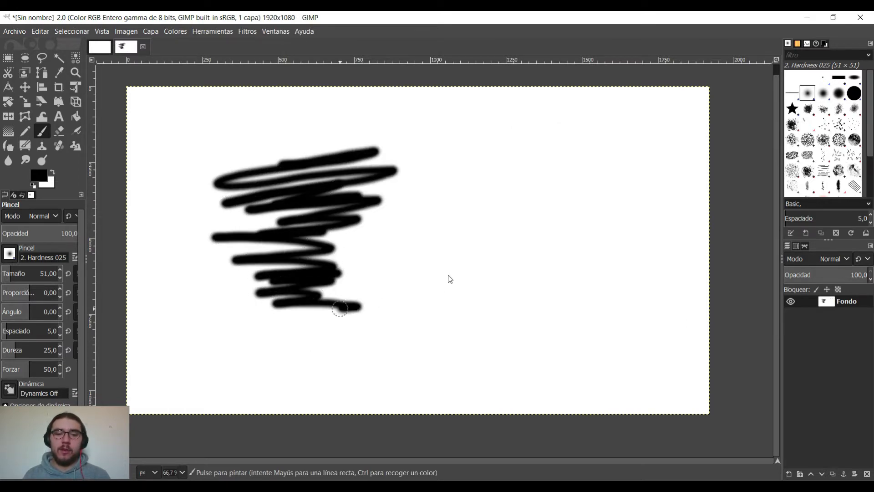
key(shift+e)
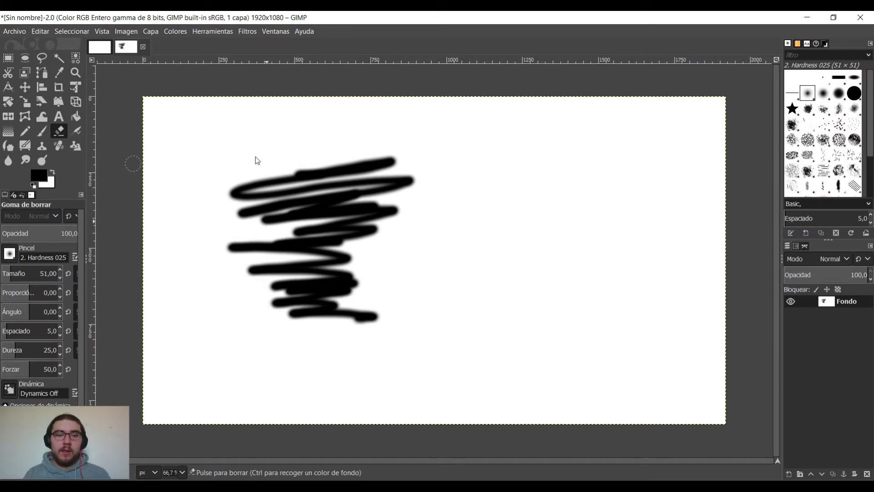
drag(268, 157, 263, 217)
mouse_move(264, 249)
mouse_down()
mouse_move(275, 302)
mouse_move(262, 230)
mouse_up()
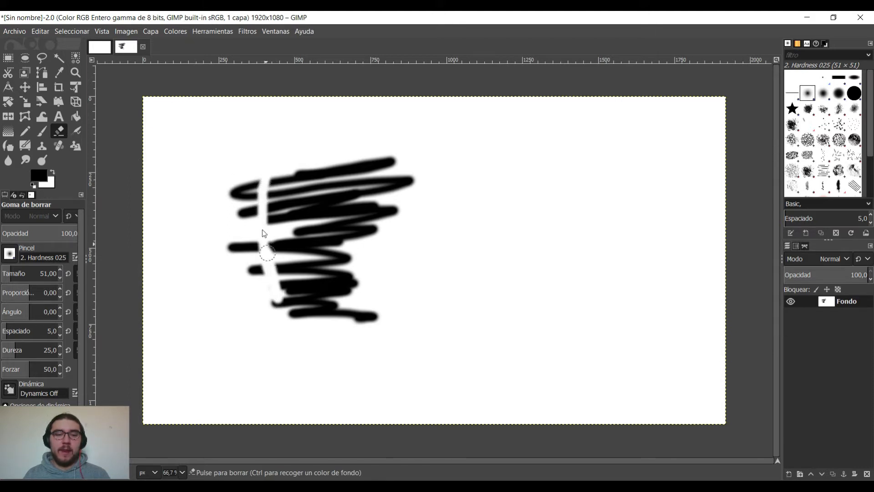
mouse_move(261, 189)
mouse_down()
mouse_move(274, 253)
mouse_move(257, 172)
mouse_move(278, 254)
mouse_move(264, 162)
mouse_move(280, 275)
mouse_move(268, 165)
mouse_move(272, 223)
mouse_move(279, 179)
mouse_move(284, 226)
mouse_move(286, 165)
mouse_move(286, 235)
mouse_move(288, 160)
mouse_move(289, 245)
mouse_move(296, 173)
mouse_move(295, 253)
mouse_move(293, 170)
mouse_move(299, 215)
mouse_move(310, 157)
mouse_move(310, 222)
mouse_move(322, 143)
mouse_move(325, 215)
mouse_move(314, 202)
mouse_move(319, 161)
mouse_move(333, 183)
mouse_move(324, 228)
mouse_move(348, 161)
mouse_move(349, 198)
mouse_up()
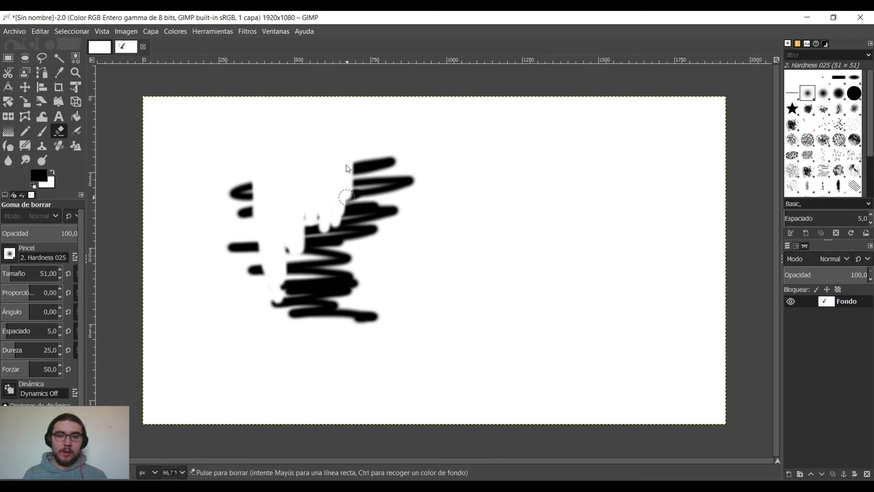
Choose the Hardness 100 brush for the Eraser and trim the right side of the zigzag with a hard edge.
click(825, 95)
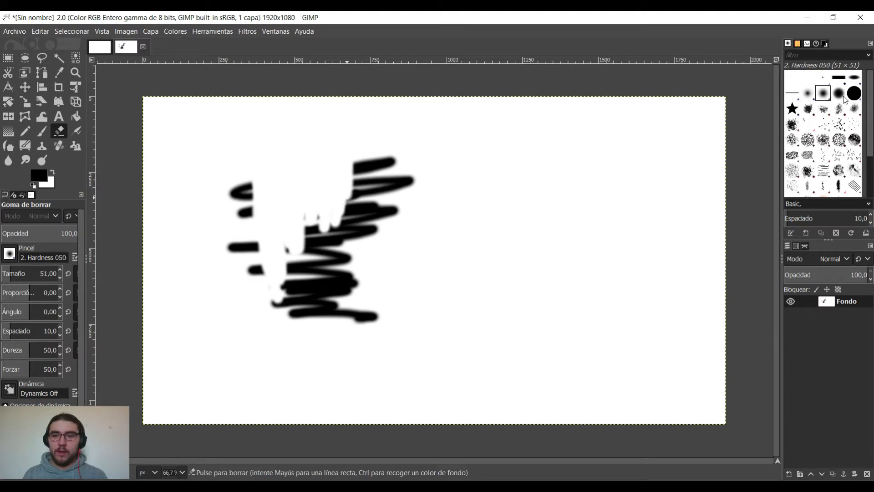
click(843, 97)
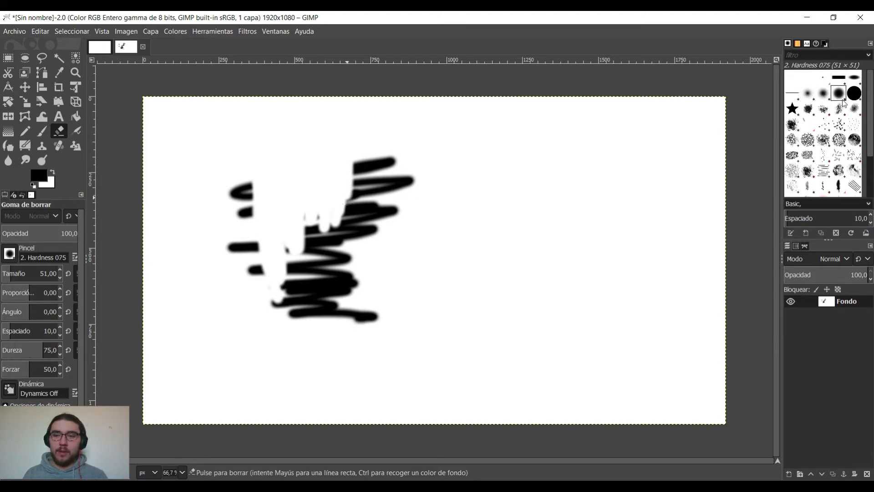
click(854, 95)
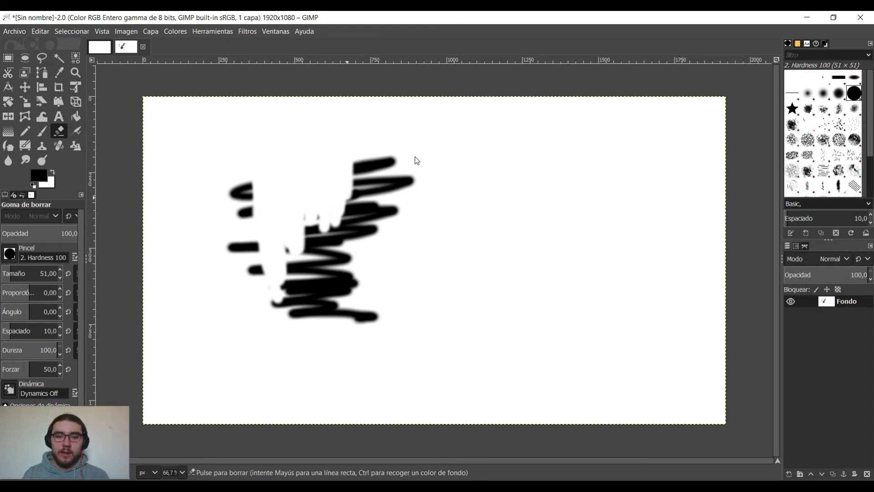
mouse_move(413, 172)
mouse_down()
mouse_move(378, 230)
mouse_move(415, 169)
mouse_move(376, 244)
mouse_move(416, 170)
mouse_up()
mouse_move(391, 142)
mouse_down()
mouse_move(375, 219)
mouse_move(393, 199)
mouse_up()
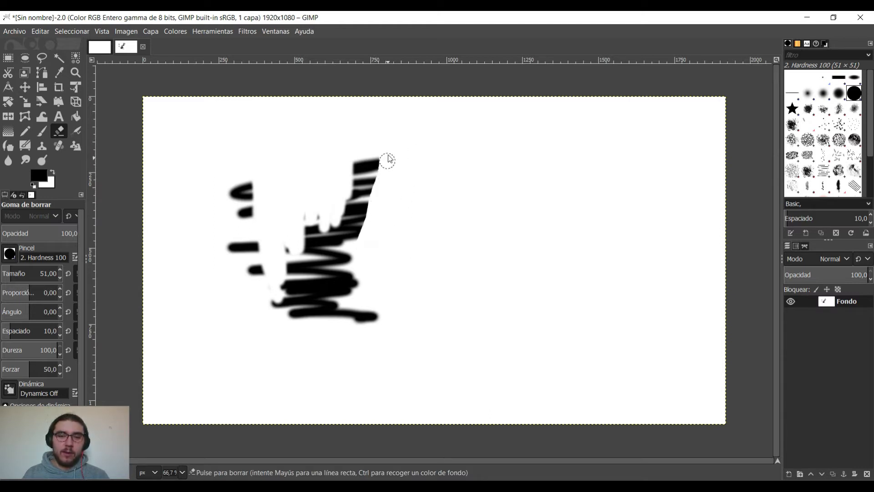
mouse_move(388, 159)
mouse_down()
mouse_move(372, 185)
mouse_move(362, 239)
mouse_up()
mouse_move(391, 140)
mouse_down()
mouse_move(360, 242)
mouse_move(387, 145)
mouse_move(378, 203)
mouse_move(387, 141)
mouse_move(367, 228)
mouse_move(376, 190)
mouse_up()
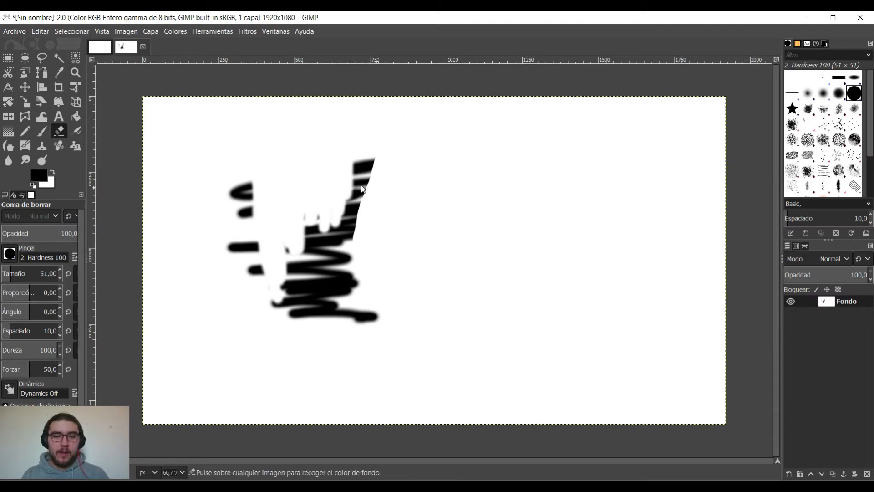
Erase a curved bite out of the zigzag's hard-cut right edge at high magnification.
scroll(383, 197, up, 1)
scroll(383, 198, up, 6)
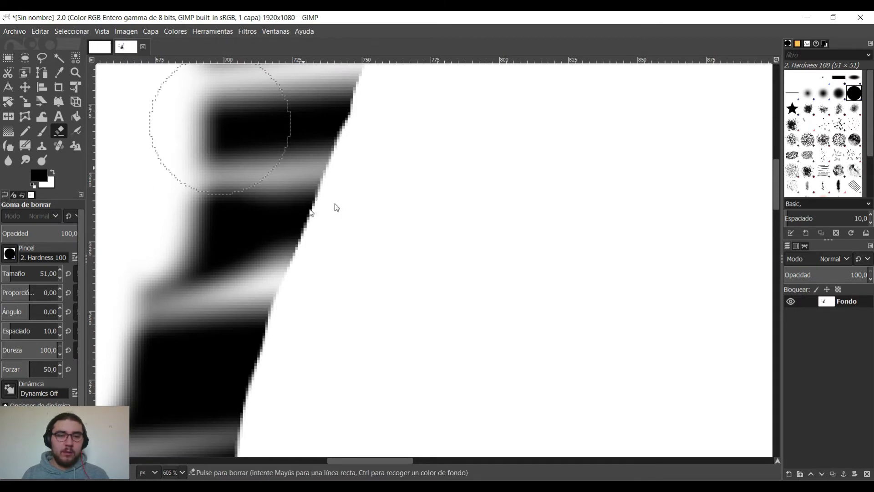
mouse_move(350, 292)
mouse_down()
mouse_move(376, 173)
mouse_move(363, 234)
mouse_up()
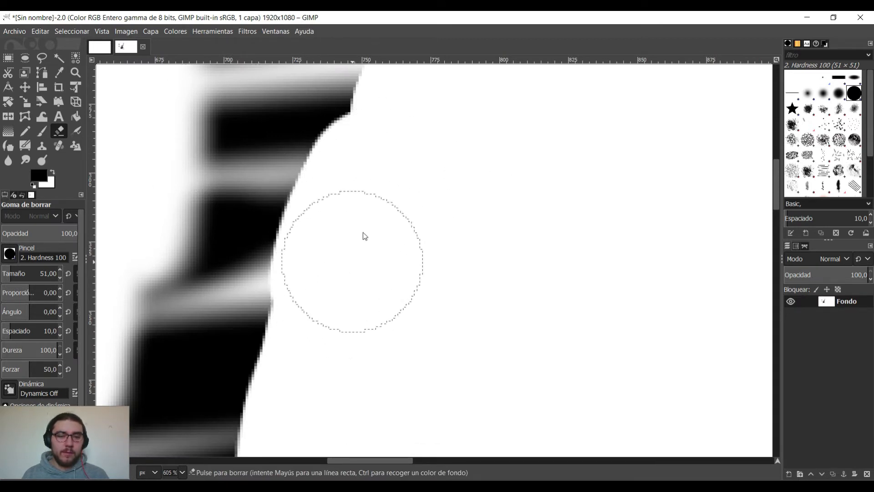
Choose the Hardness 025 brush for the Eraser and erase part of the zigzag's left edge softly for comparison.
click(808, 94)
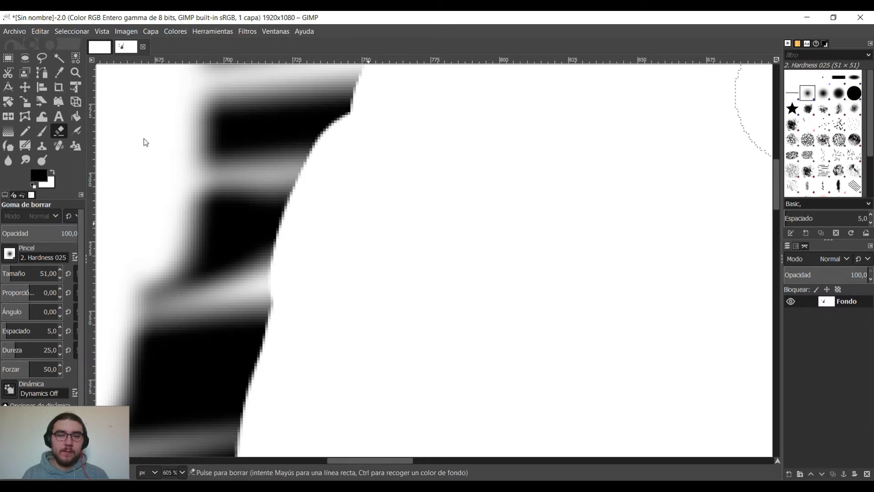
mouse_move(177, 124)
mouse_down()
mouse_move(147, 205)
mouse_move(181, 134)
mouse_move(162, 216)
mouse_move(197, 130)
mouse_move(182, 204)
mouse_up()
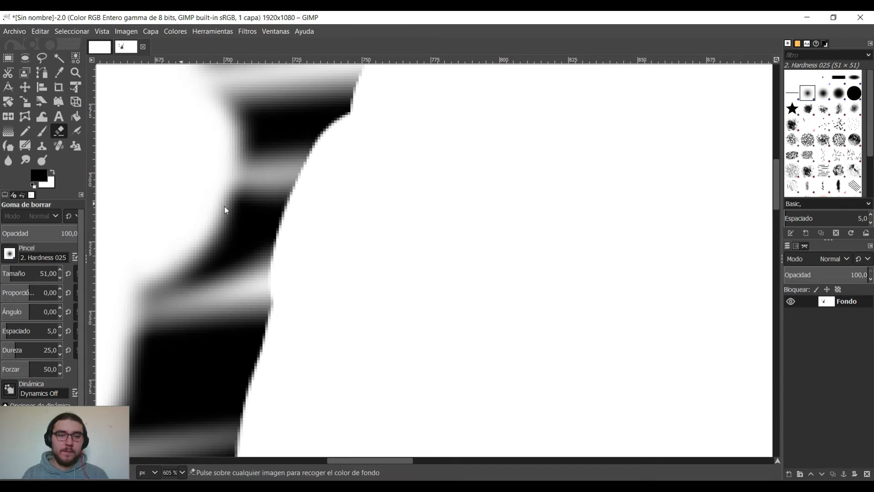
ctrl+scroll(225, 206, down, 10)
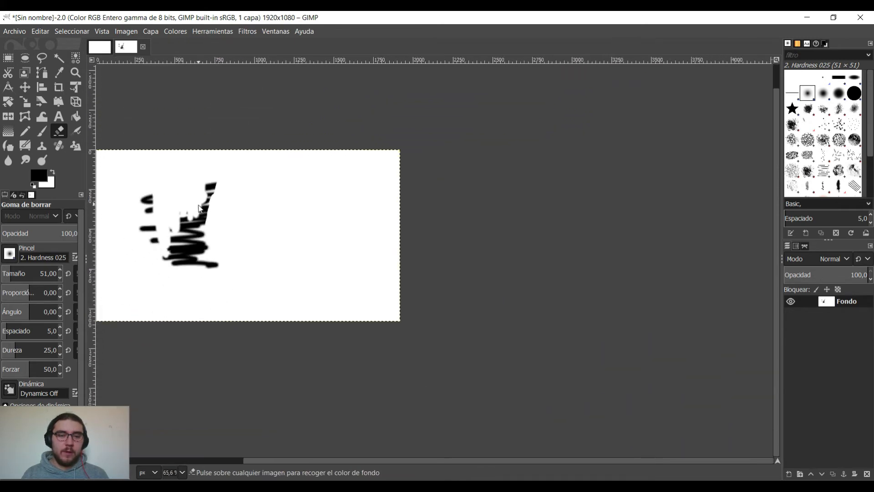
ctrl+scroll(199, 208, down, 1)
ctrl+scroll(199, 208, up, 3)
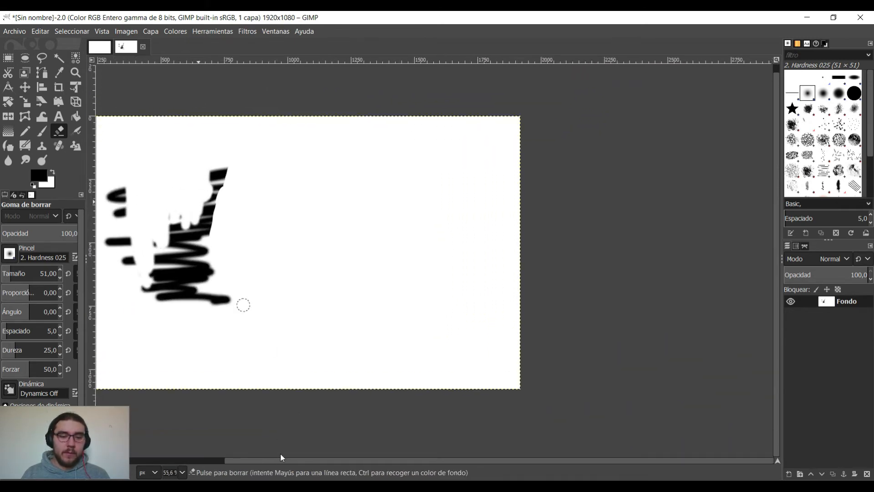
drag(272, 462, 195, 456)
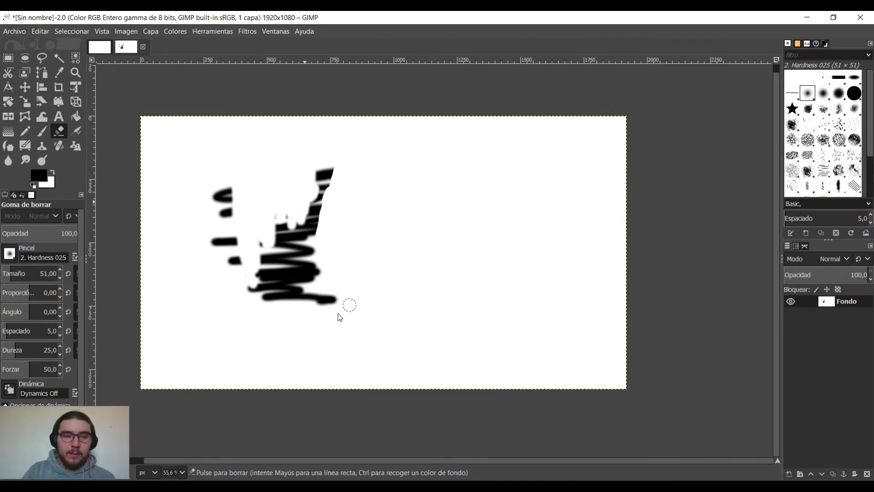
Switch back to the Paintbrush and clear the remaining strokes from the canvas.
key(p)
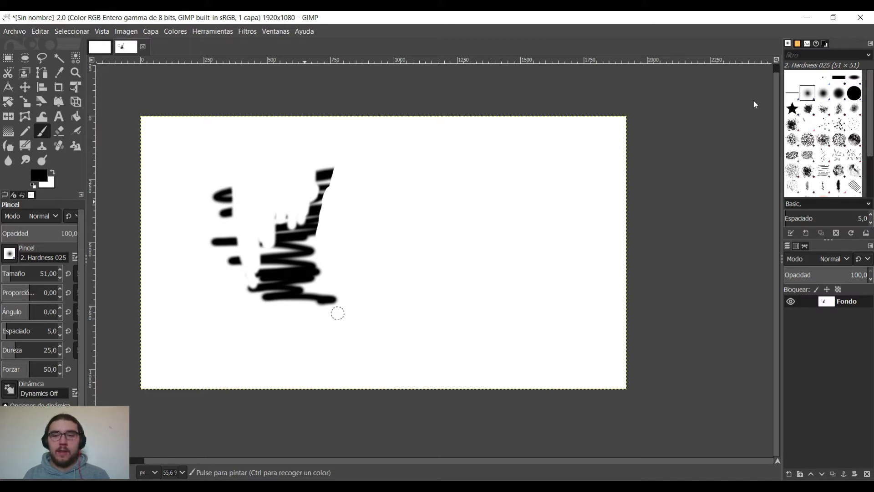
key(Delete)
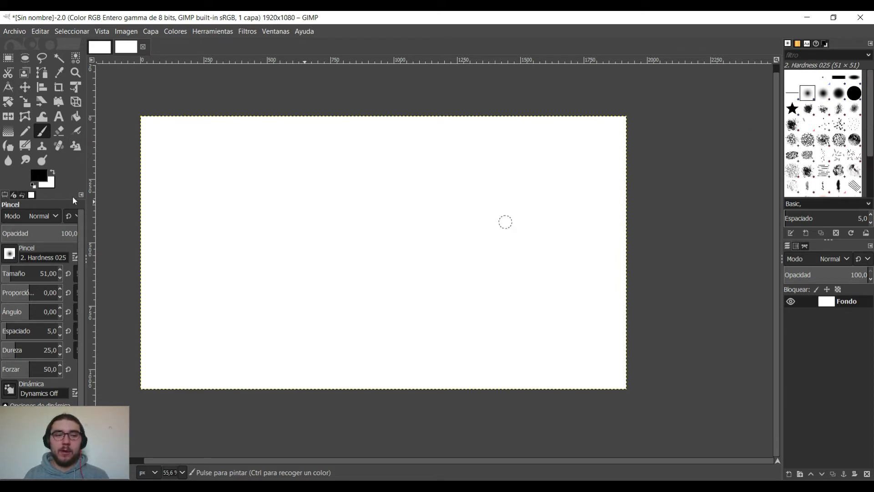
Paint a short soft stroke with the brush size at 106 and a broad wavy one across the canvas at size 577.
click(11, 273)
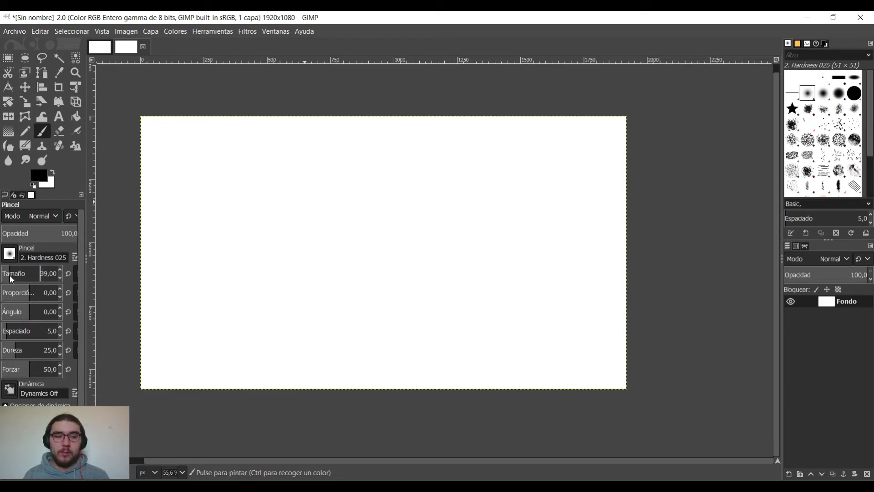
click(10, 275)
scroll(48, 275, up, 1)
drag(191, 214, 237, 190)
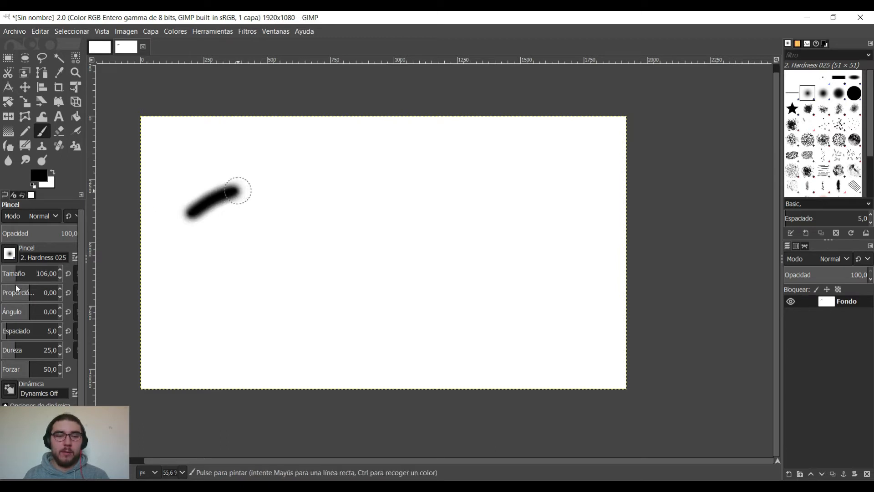
drag(20, 272, 48, 275)
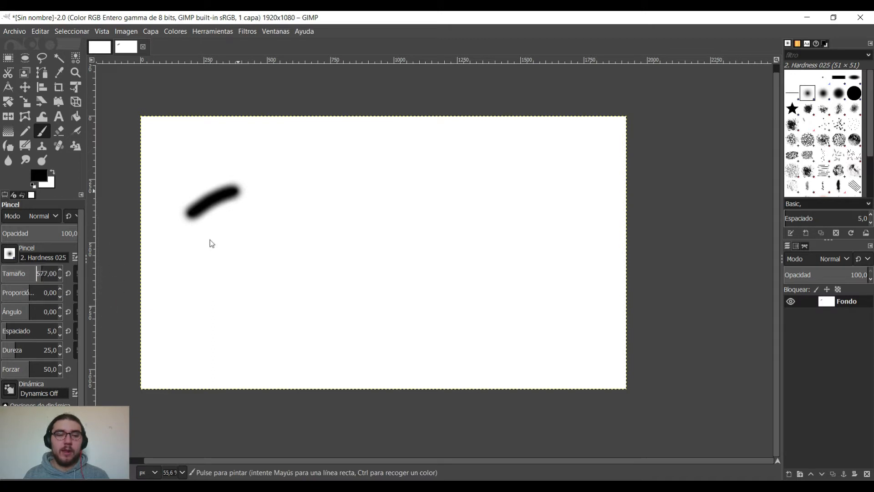
mouse_move(209, 242)
mouse_down()
mouse_move(235, 245)
mouse_move(285, 191)
mouse_move(332, 180)
mouse_move(367, 228)
mouse_move(399, 246)
mouse_move(453, 200)
mouse_move(454, 274)
mouse_move(474, 273)
mouse_move(499, 194)
mouse_move(552, 203)
mouse_move(531, 245)
mouse_move(468, 274)
mouse_move(535, 237)
mouse_move(575, 243)
mouse_move(500, 349)
mouse_move(593, 301)
mouse_move(575, 342)
mouse_up()
Choose the Hardness 100 brush and paint a thin hard-edged stroke at size 51 near the canvas's upper-right corner.
click(856, 94)
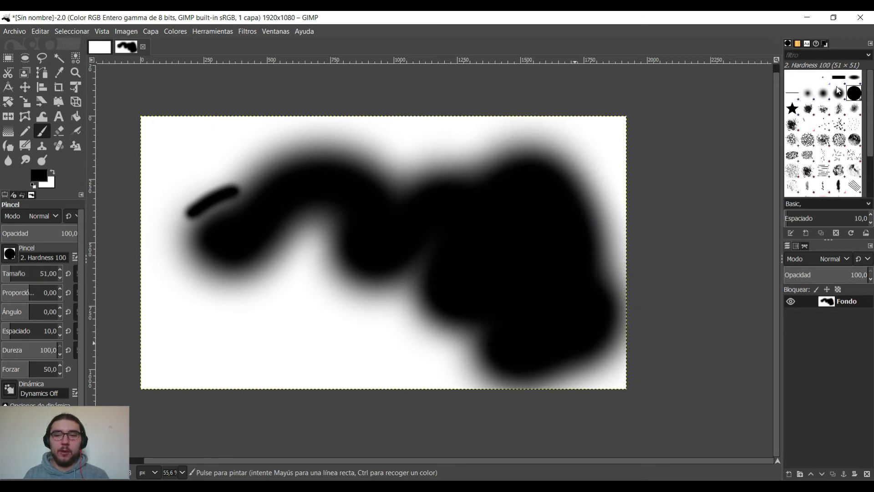
mouse_move(551, 183)
mouse_down()
mouse_move(594, 143)
mouse_move(584, 213)
mouse_move(597, 146)
mouse_up()
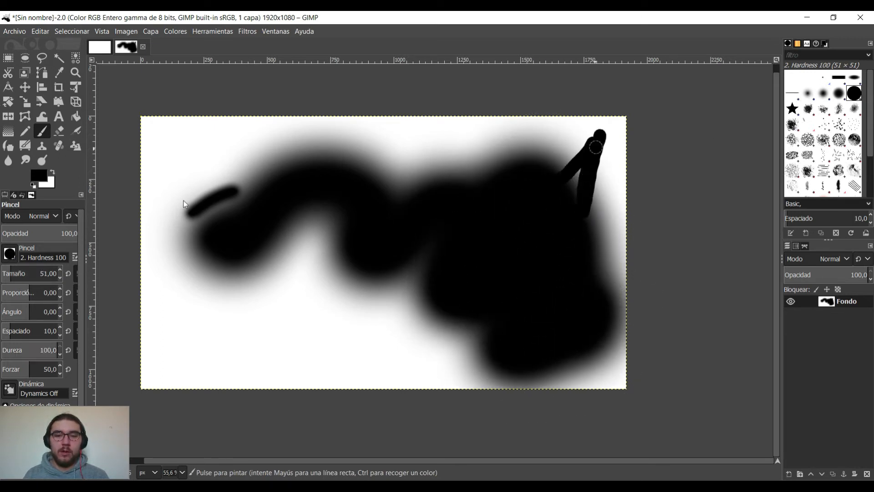
Set the brush size to 545, paint a large hard-edged stroke over the canvas, and clear the canvas to white.
click(10, 277)
drag(39, 275, 40, 276)
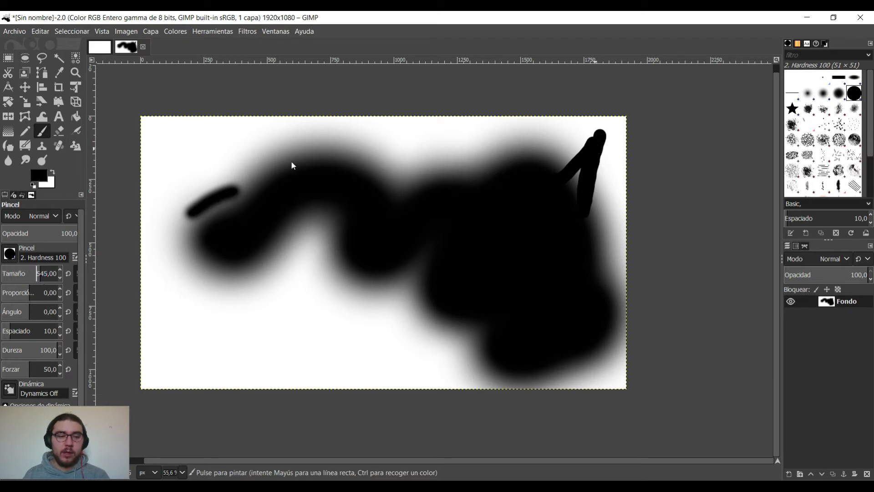
mouse_move(291, 161)
mouse_down()
mouse_move(166, 205)
mouse_move(196, 147)
mouse_move(226, 137)
mouse_move(207, 218)
mouse_move(208, 282)
mouse_move(426, 172)
mouse_move(466, 180)
mouse_move(445, 238)
mouse_move(583, 263)
mouse_move(581, 380)
mouse_move(584, 370)
mouse_move(473, 362)
mouse_move(443, 322)
mouse_move(299, 355)
mouse_move(175, 325)
mouse_up()
key(ctrl+z)
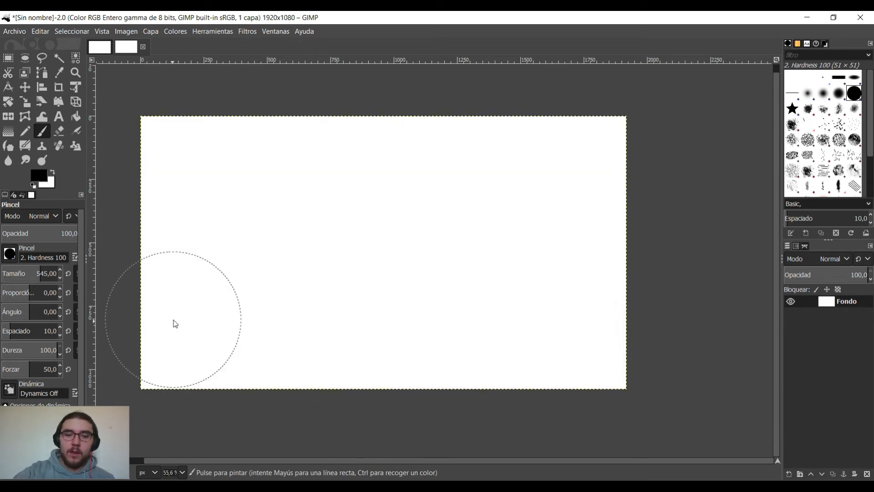
Choose the Confetti brush, paint a short curved stroke at size 28 and a longer wavy one at size 94.
mouse_move(41, 272)
mouse_down()
mouse_move(0, 276)
mouse_move(11, 276)
mouse_up()
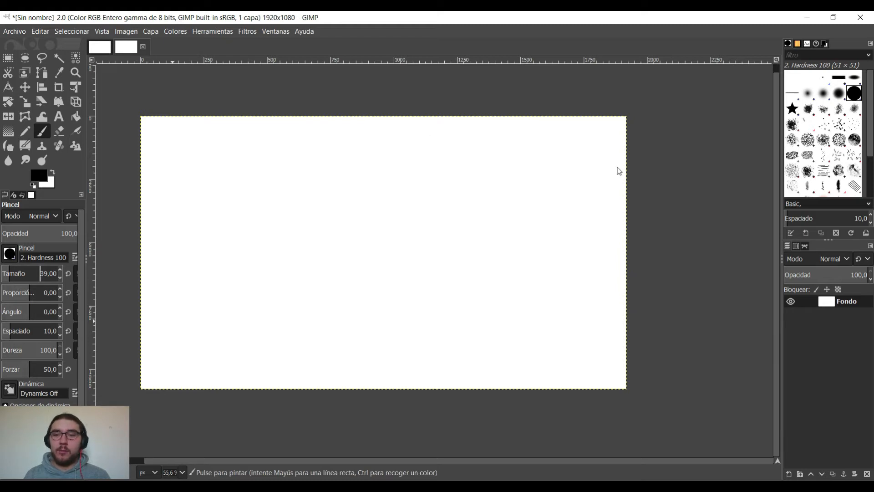
click(839, 155)
click(363, 180)
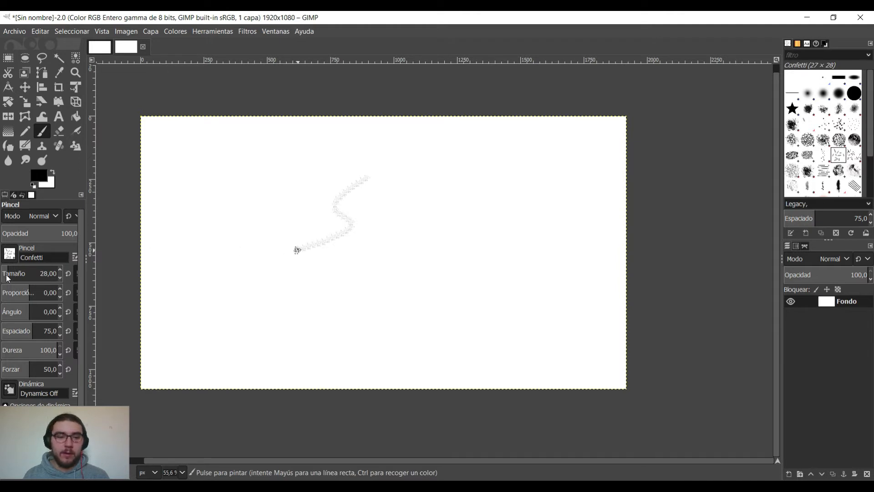
drag(8, 277, 44, 274)
mouse_move(233, 278)
mouse_down()
mouse_move(285, 284)
mouse_move(291, 307)
mouse_move(359, 281)
mouse_move(345, 339)
mouse_up()
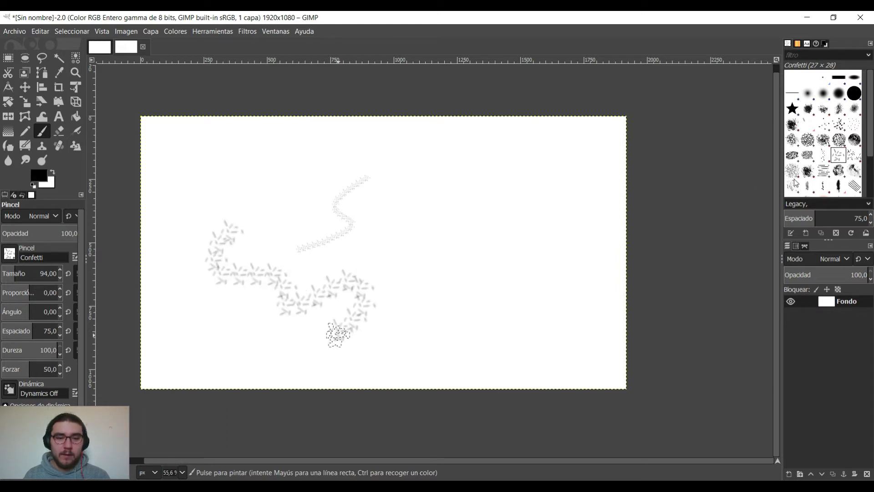
Paint a curvy Star stroke at size 55 near the canvas's upper-right corner and a dense Acrylic 05 stroke through the centre at size 256.
click(791, 108)
mouse_move(586, 149)
mouse_down()
mouse_move(544, 166)
mouse_move(534, 183)
mouse_move(563, 204)
mouse_move(561, 233)
mouse_up()
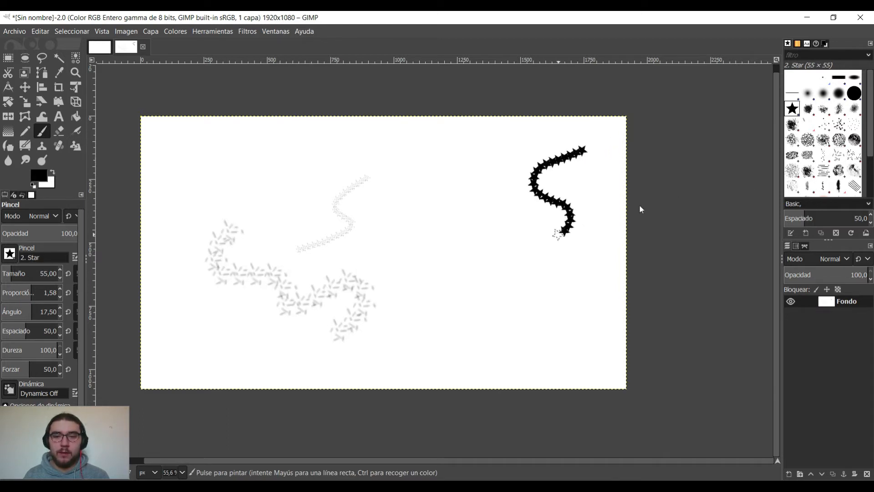
click(792, 125)
mouse_move(444, 190)
mouse_down()
mouse_move(436, 209)
mouse_move(455, 228)
mouse_move(452, 248)
mouse_move(458, 243)
mouse_move(482, 298)
mouse_move(432, 287)
mouse_move(427, 201)
mouse_move(401, 176)
mouse_up()
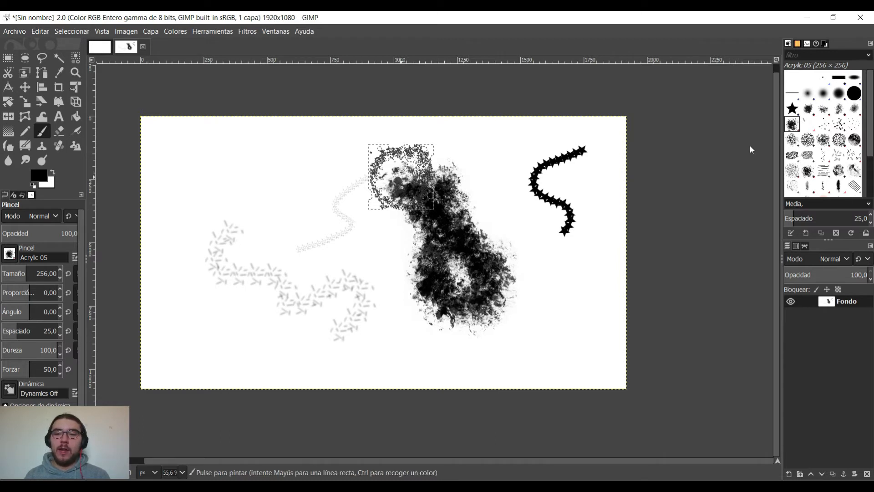
Paint a spiral Cell 02 stroke at size 108 in the canvas's upper-left area and Hatch Pen 01 scribbles at size 128 in the lower right.
click(807, 139)
mouse_move(363, 169)
mouse_down()
mouse_move(255, 172)
mouse_move(275, 208)
mouse_move(239, 220)
mouse_move(345, 201)
mouse_up()
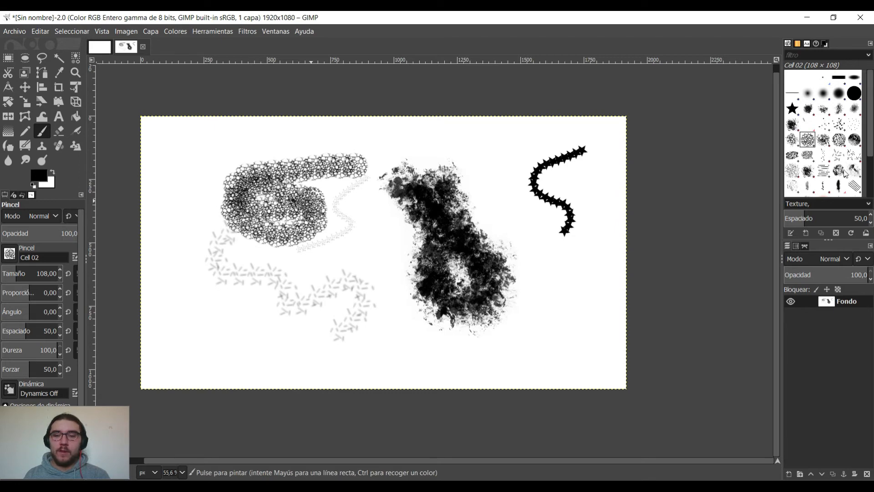
click(823, 170)
mouse_move(656, 236)
mouse_down()
mouse_move(567, 322)
mouse_move(528, 341)
mouse_move(569, 337)
mouse_move(491, 346)
mouse_move(452, 303)
mouse_move(412, 326)
mouse_up()
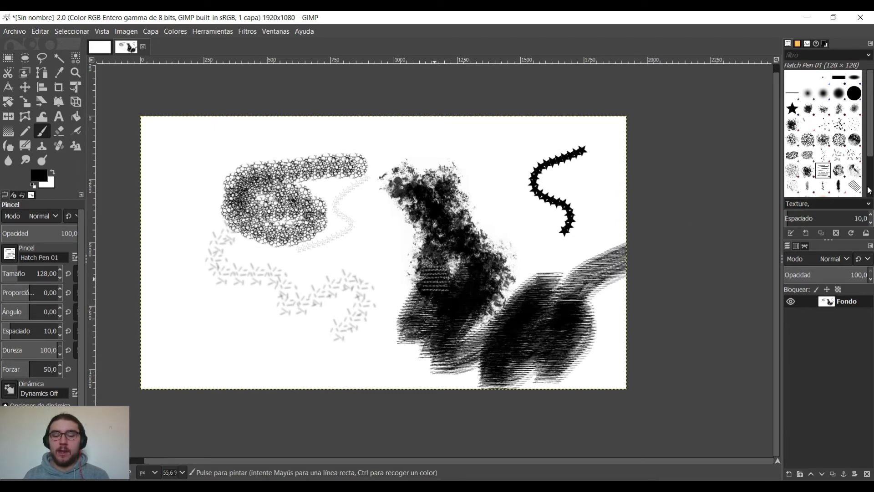
Paint Oils 03 strokes at size 166 right of the canvas centre and a Pencil Scratch zigzag at size 64 along the upper middle.
click(792, 186)
drag(491, 174, 521, 207)
mouse_move(521, 240)
mouse_down()
mouse_move(504, 277)
mouse_move(541, 273)
mouse_up()
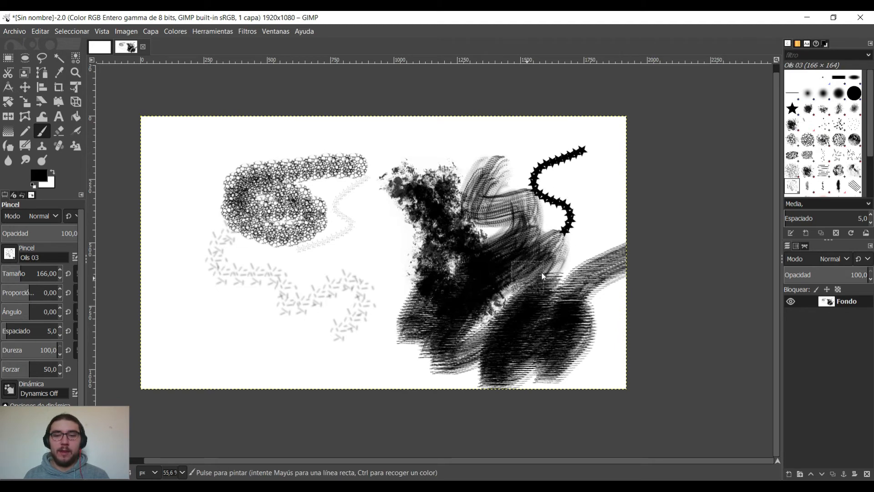
click(855, 187)
mouse_move(430, 139)
mouse_down()
mouse_move(366, 166)
mouse_move(489, 136)
mouse_move(480, 159)
mouse_up()
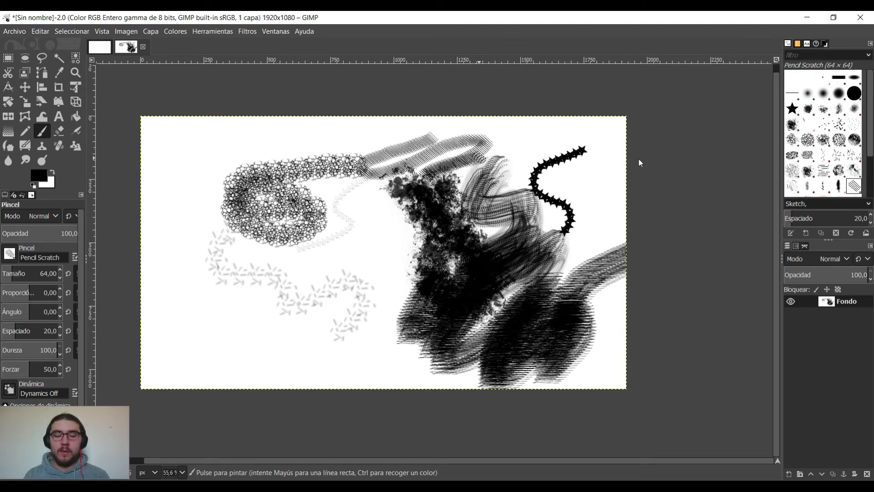
Paint a long looping Chalk 03 stroke at size 64 across the left half of the canvas, and clear the canvas.
click(855, 140)
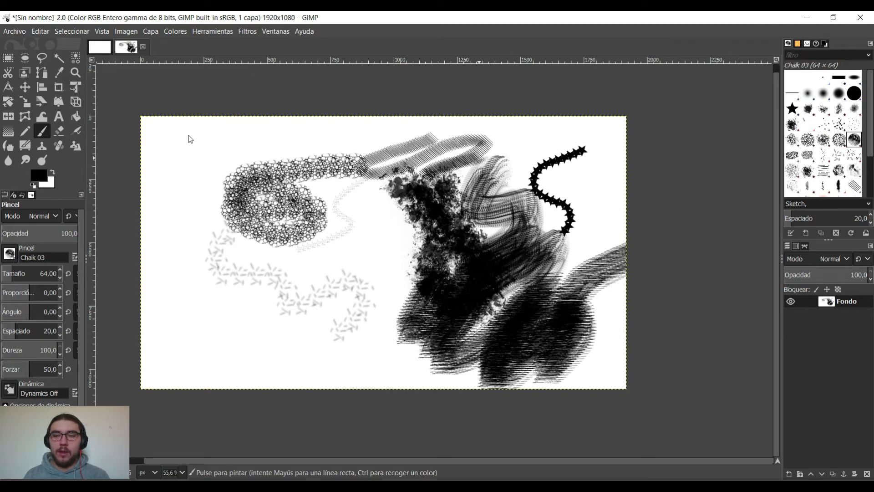
mouse_move(189, 137)
mouse_down()
mouse_move(181, 171)
mouse_move(249, 150)
mouse_move(151, 222)
mouse_move(197, 210)
mouse_move(254, 177)
mouse_move(164, 253)
mouse_move(221, 223)
mouse_move(174, 285)
mouse_move(329, 215)
mouse_move(338, 217)
mouse_move(333, 269)
mouse_move(425, 256)
mouse_up()
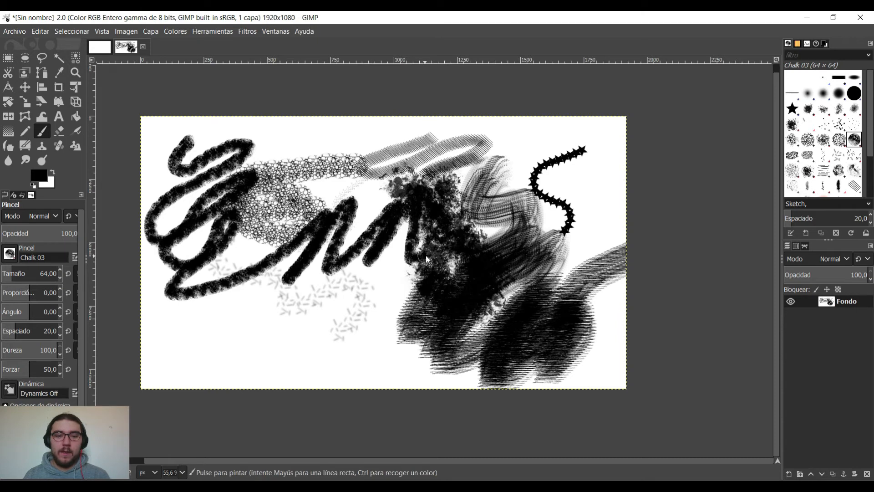
key(Delete)
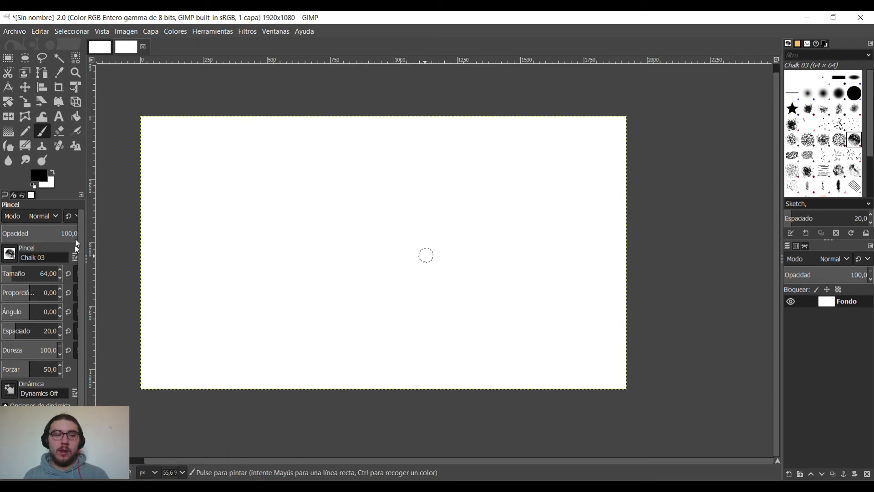
Choose the Hardness 100 brush at size 51 and paint a freehand horizontal stroke ending in a zigzag across the upper canvas.
click(851, 95)
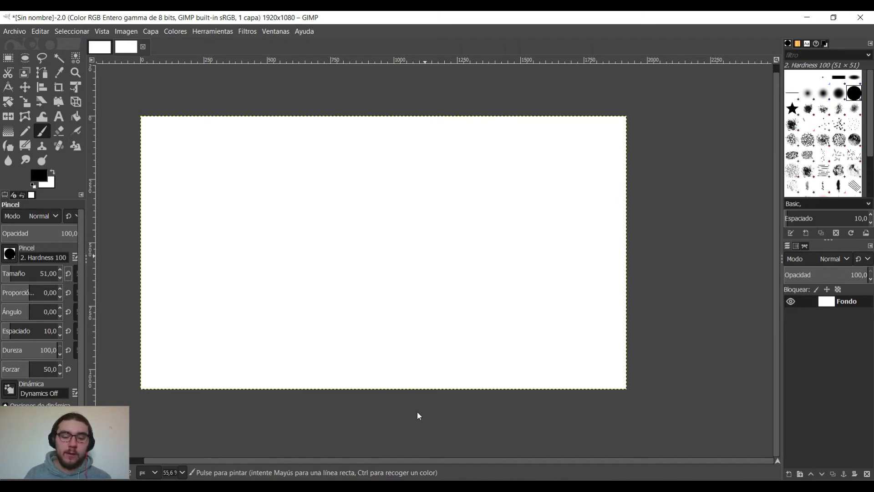
drag(318, 461, 274, 458)
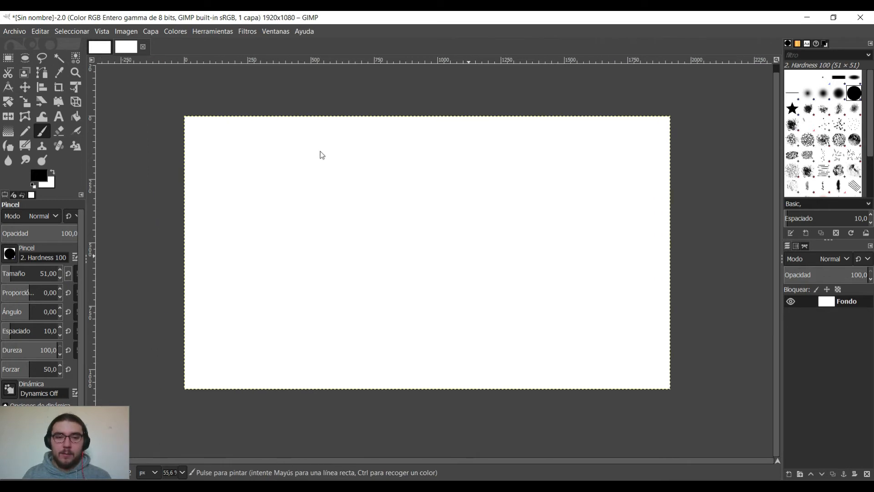
click(205, 153)
click(210, 153)
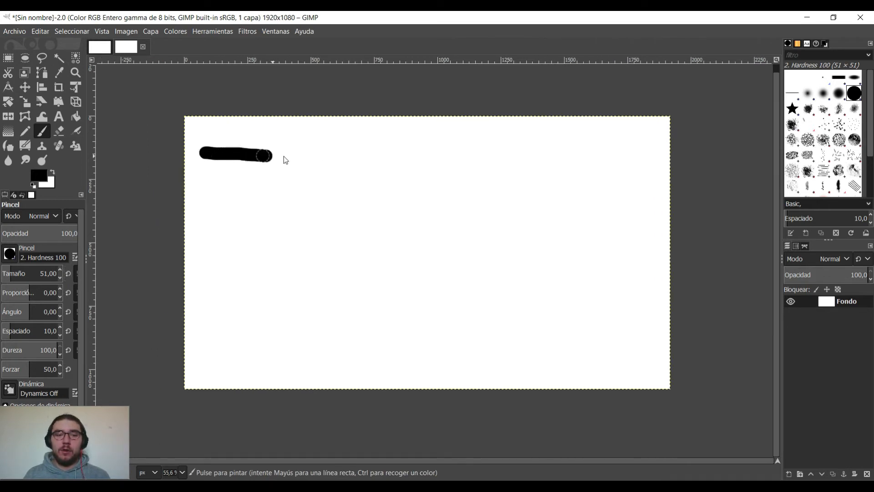
mouse_move(283, 156)
mouse_down()
mouse_move(414, 158)
mouse_move(398, 205)
mouse_move(528, 165)
mouse_up()
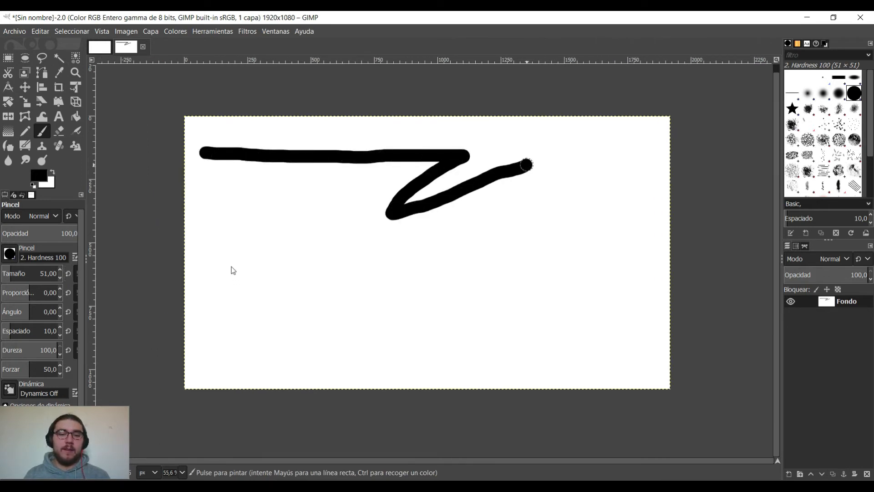
Paint several more freehand horizontal and diagonal strokes over the rest of the canvas, and clear the canvas to white.
drag(210, 252, 320, 253)
drag(222, 326, 411, 268)
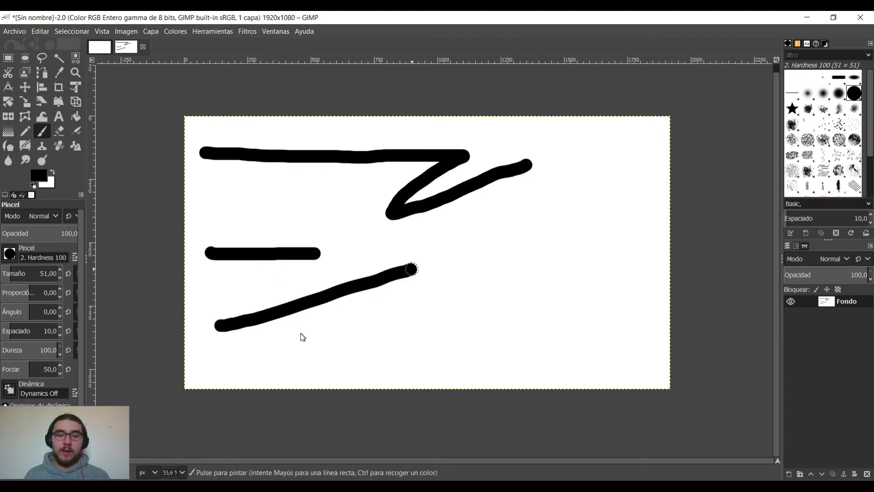
drag(294, 327, 603, 317)
drag(594, 191, 371, 339)
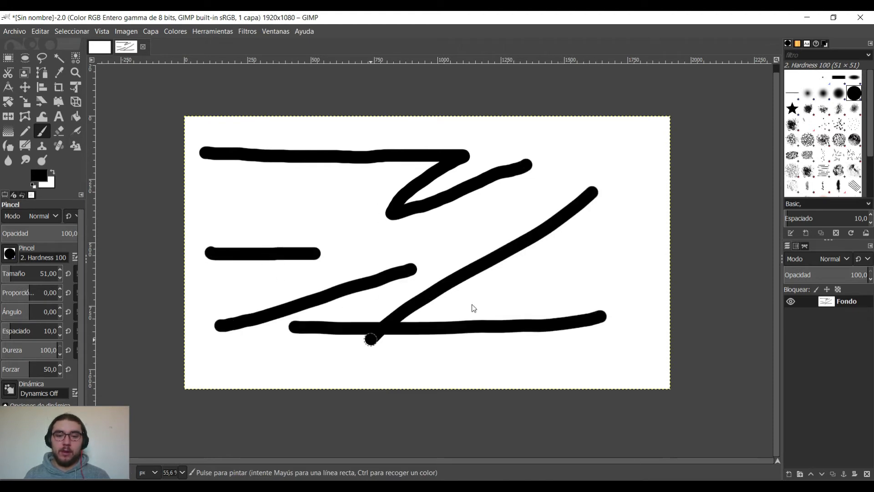
drag(355, 185, 574, 390)
key(Delete)
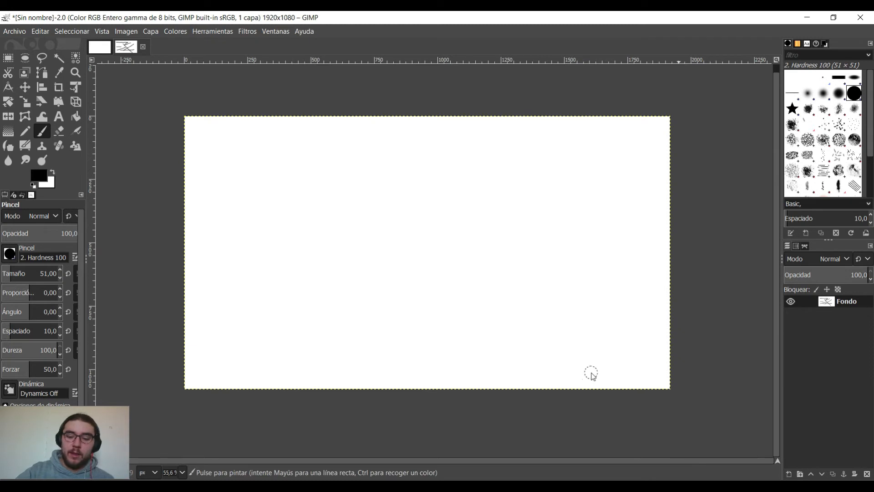
Place a dot near the canvas's upper-left corner and paint a near-vertical straight line down from it.
click(211, 145)
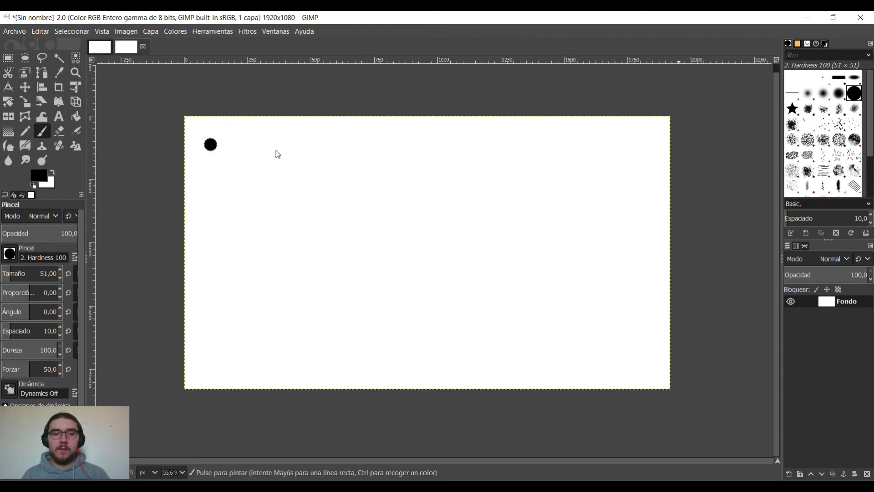
key(shift)
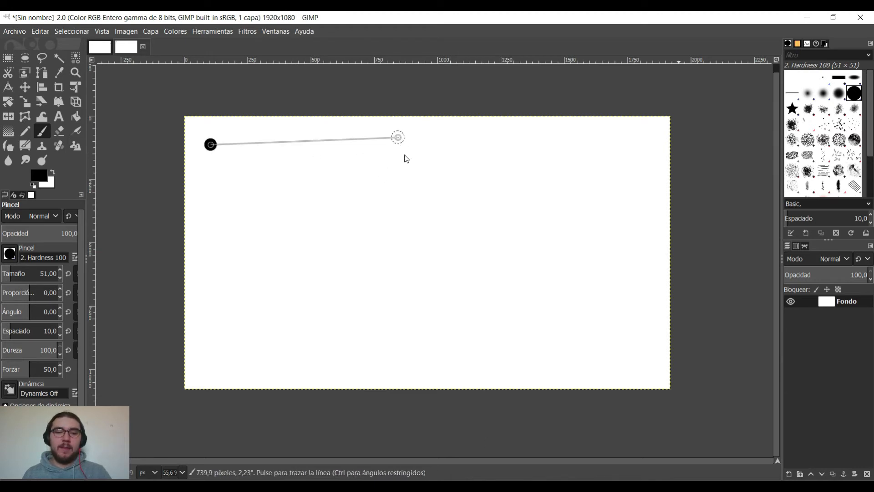
key(shift)
key(shift)
key(shift)
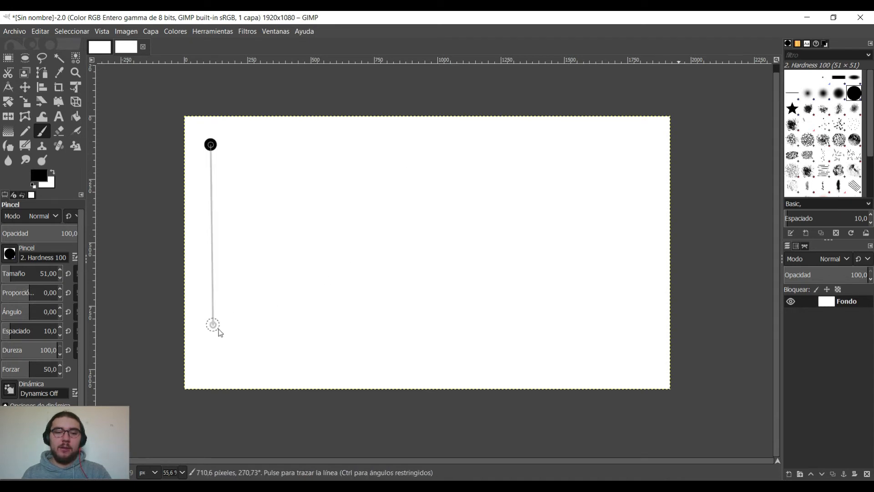
shift+click(218, 329)
Complete a four-sided outline with three more connected straight brush lines, closing it at the starting dot.
key(shift)
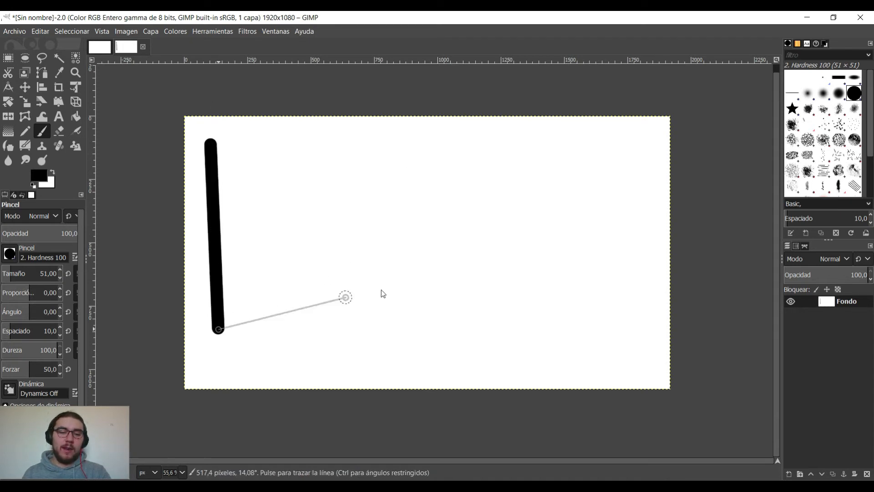
shift+click(379, 283)
key(shift)
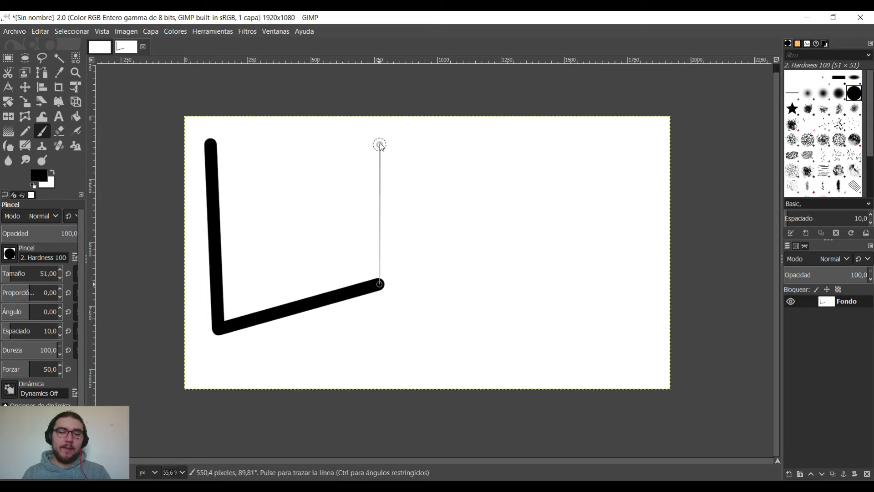
shift+click(380, 145)
key(shift)
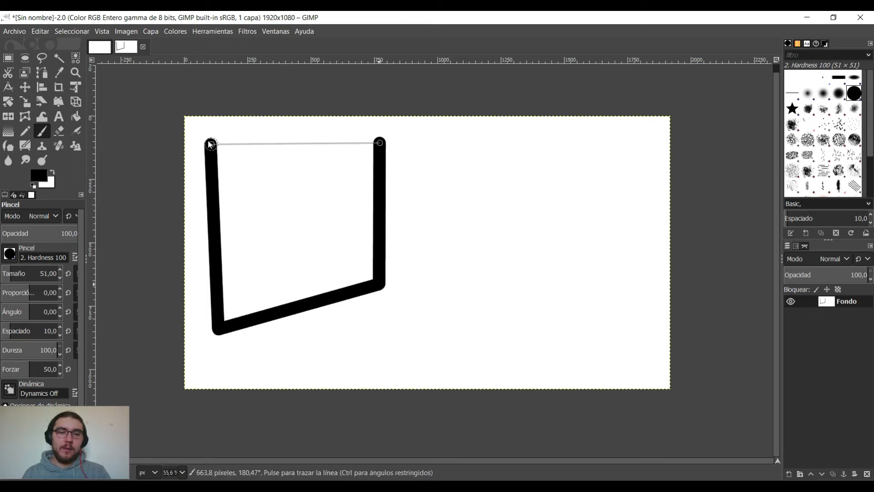
shift+click(208, 143)
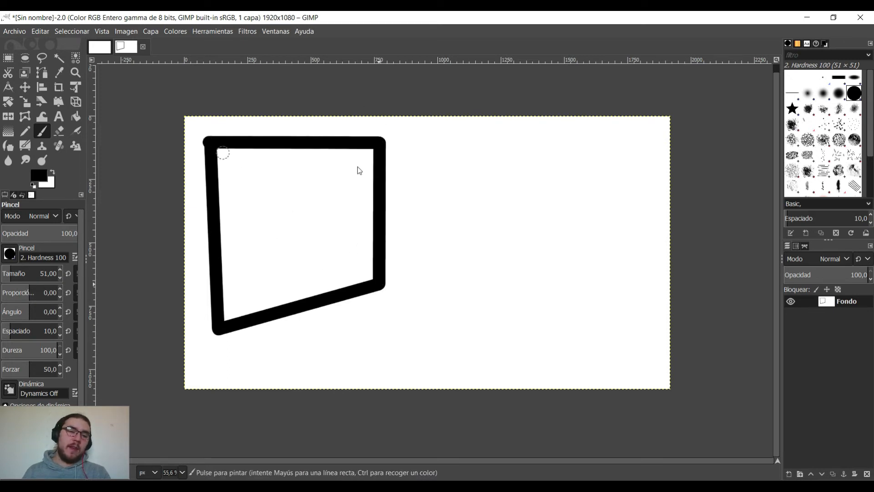
Paint a triangle from three connected straight brush lines beside the four-sided outline, around the canvas centre.
click(437, 171)
key(shift)
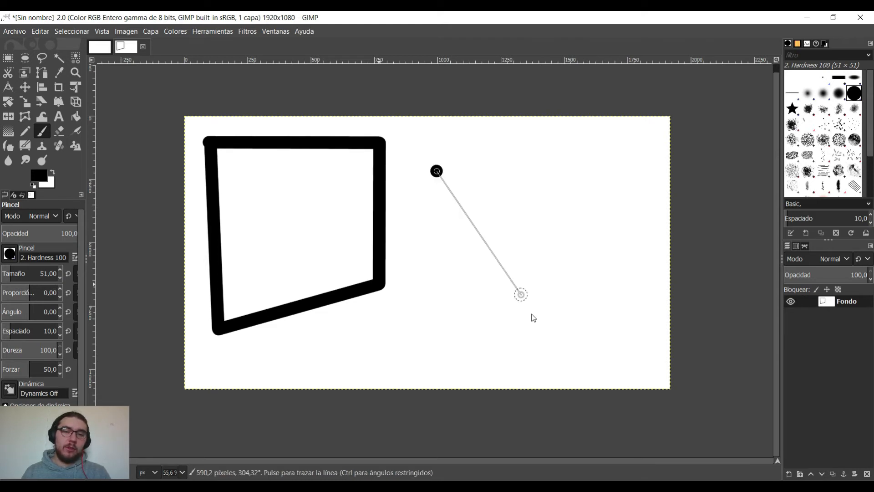
shift+click(541, 332)
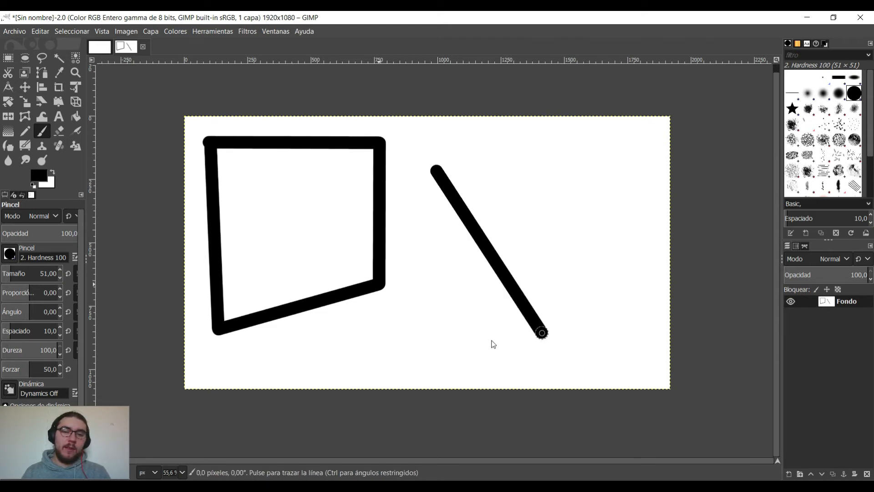
shift+click(381, 363)
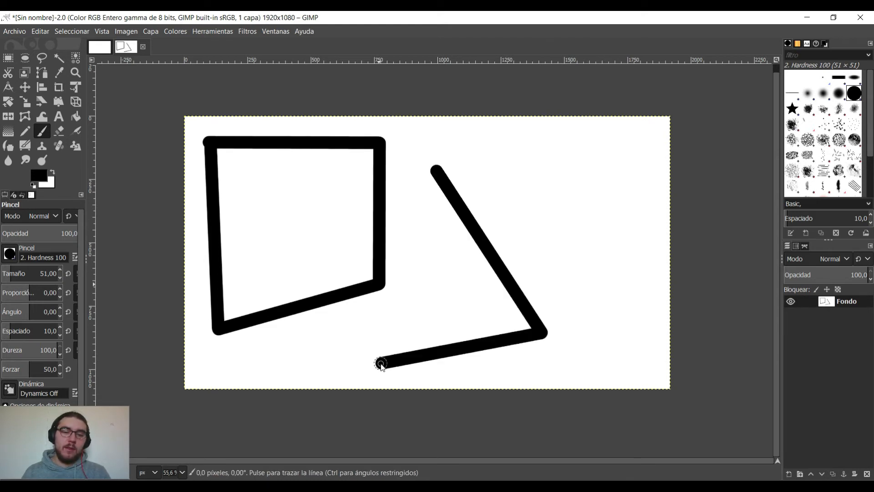
shift+click(434, 173)
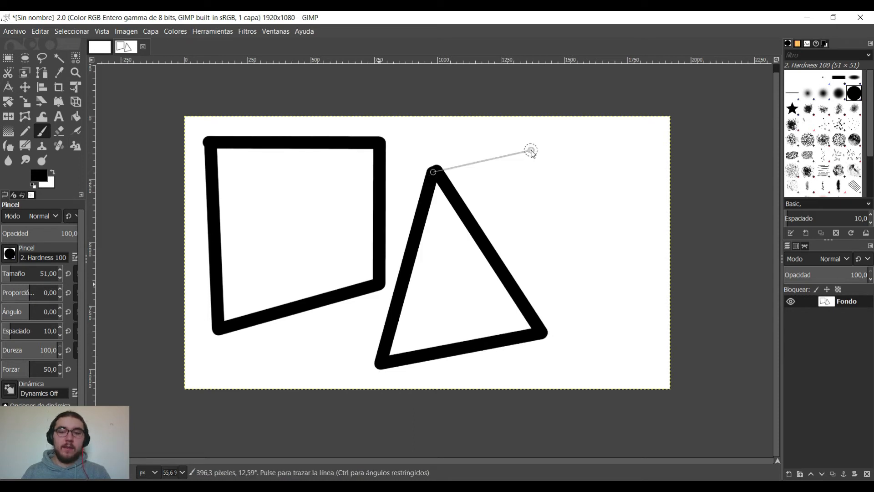
Paint a small rectangle from four connected straight brush lines near the canvas's upper-right corner, and clear the canvas.
click(561, 147)
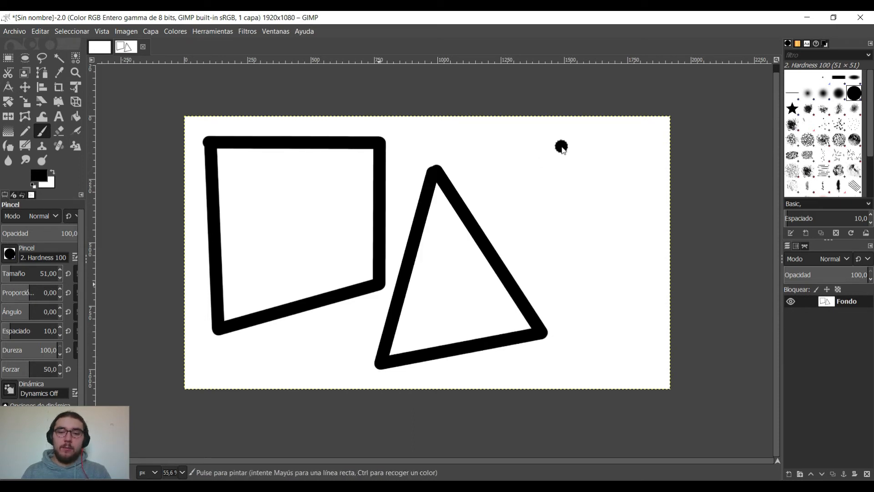
shift+click(650, 146)
shift+click(645, 218)
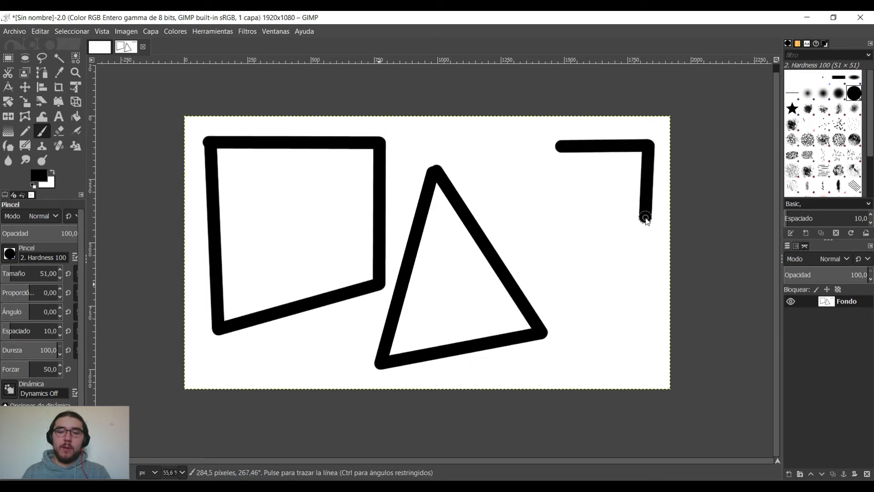
shift+click(562, 219)
shift+click(560, 146)
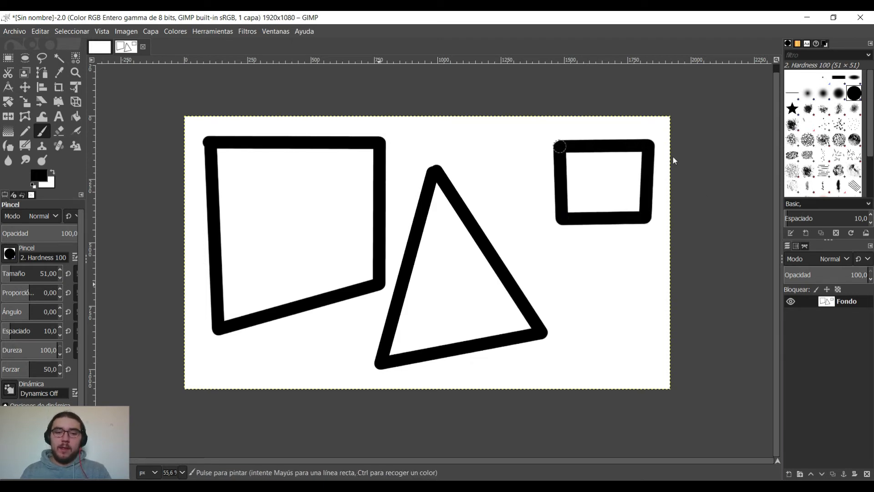
key(Delete)
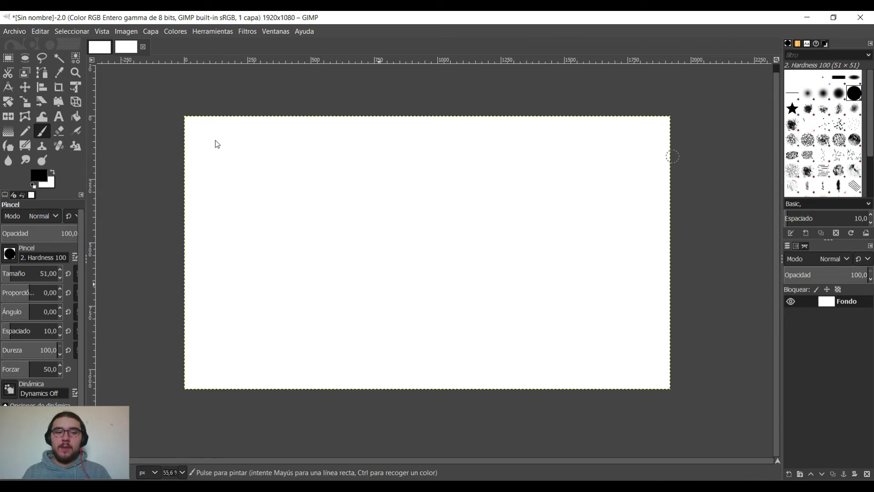
Paint a large rectangle from four connected straight horizontal and vertical brush lines in the canvas's left half.
click(232, 157)
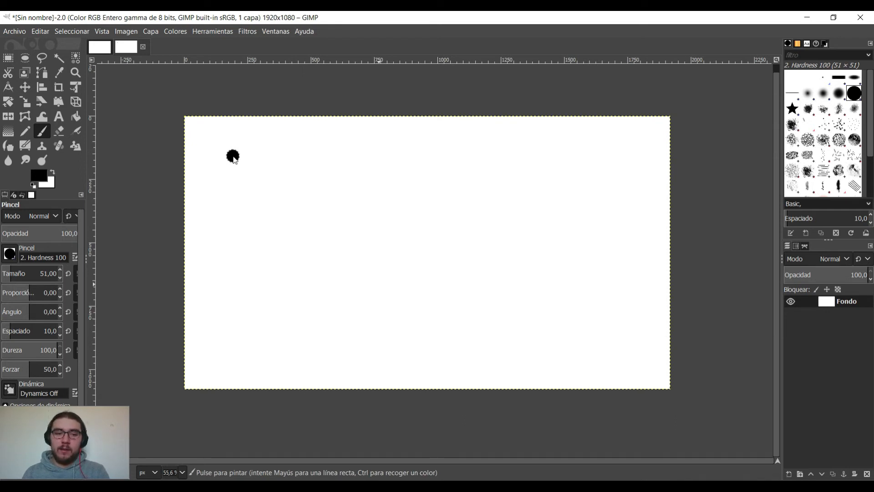
key(ctrl)
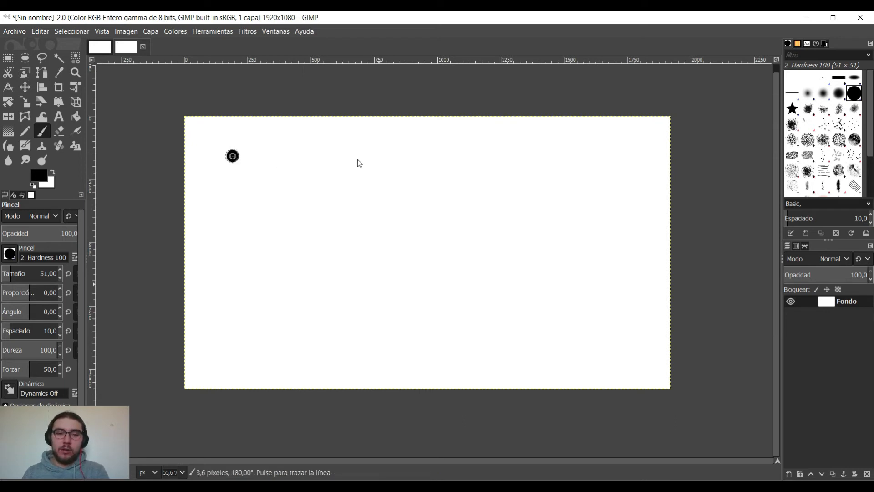
ctrl+shift+click(425, 157)
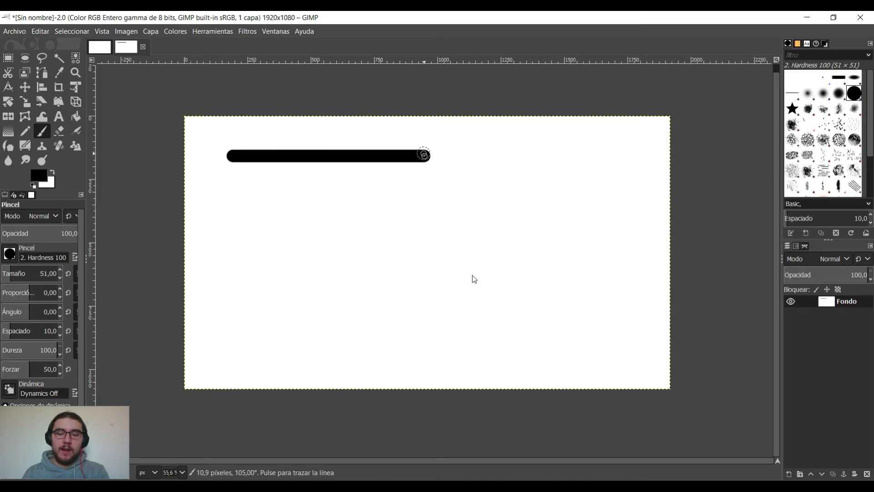
ctrl+shift+click(422, 297)
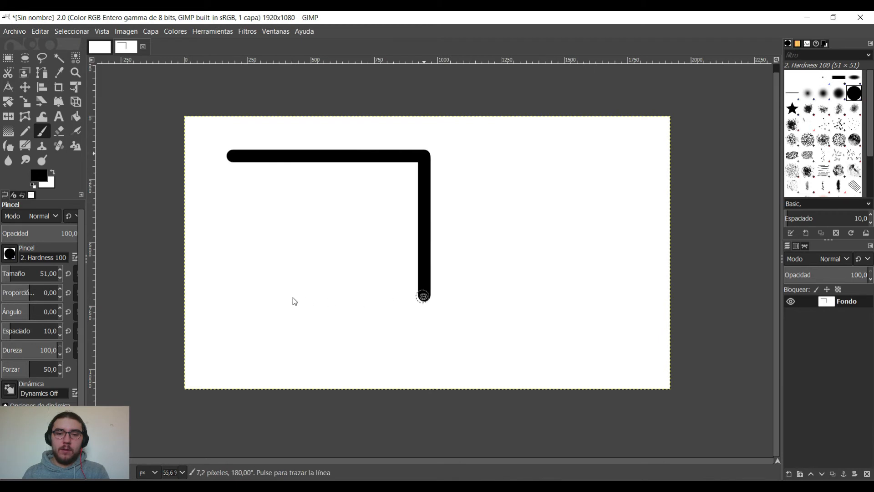
ctrl+shift+click(231, 295)
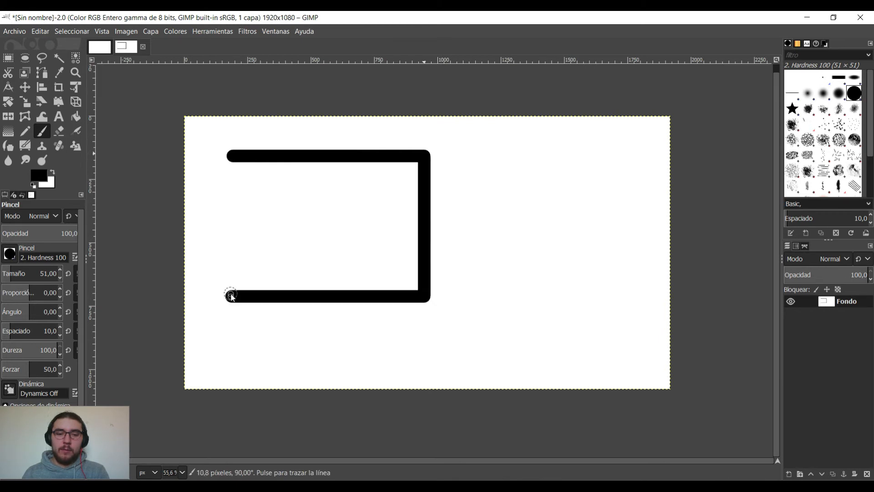
ctrl+shift+click(230, 156)
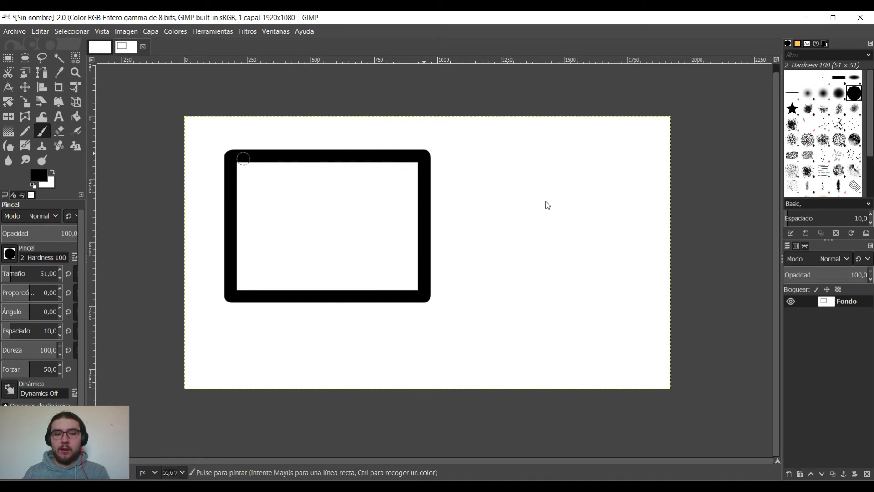
Paint a right triangle beside the rectangle from a 45° diagonal, a horizontal and a vertical straight brush line.
click(483, 156)
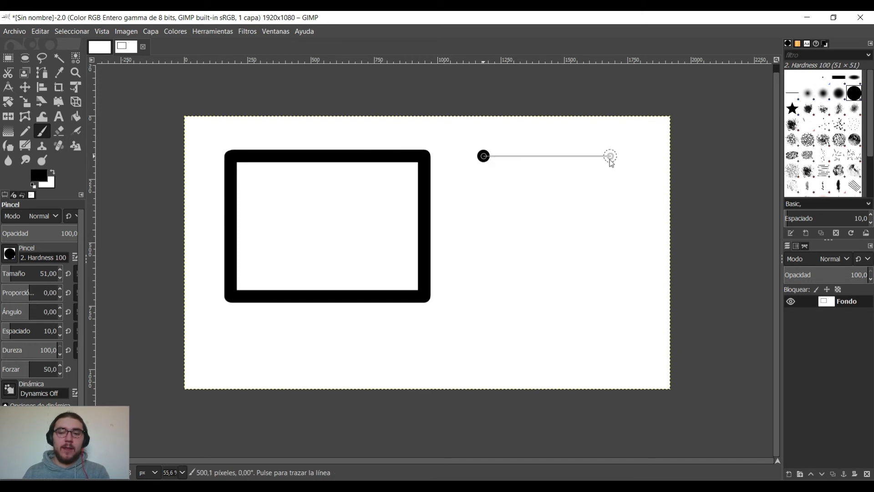
shift+click(617, 289)
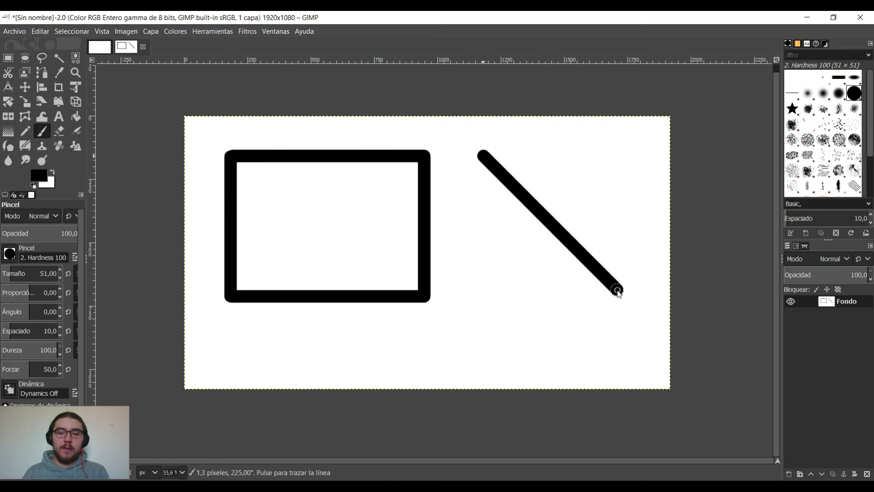
shift+click(483, 291)
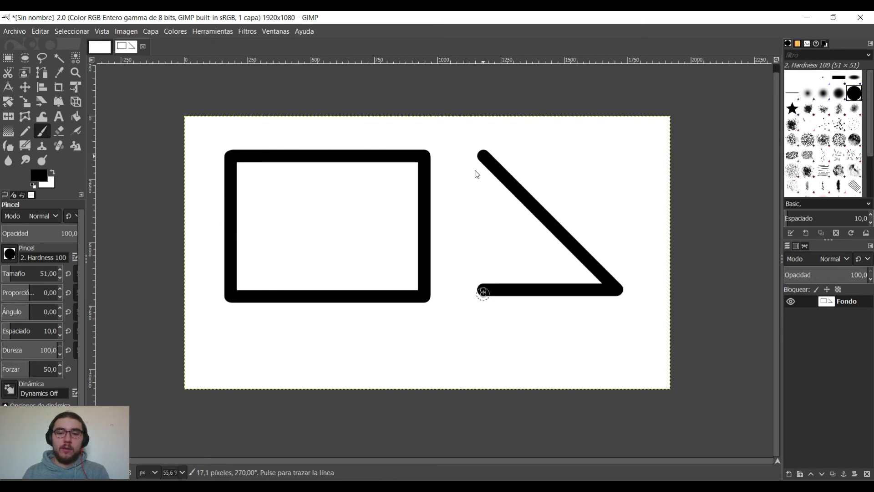
shift+click(481, 158)
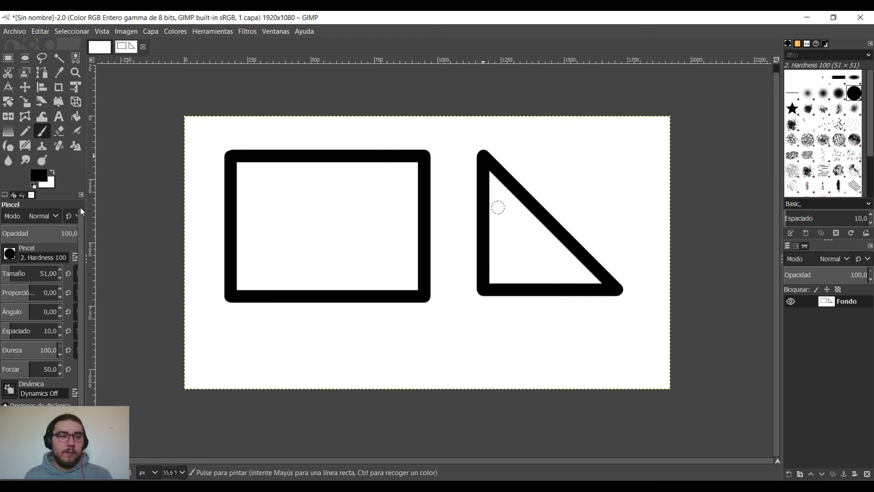
click(39, 179)
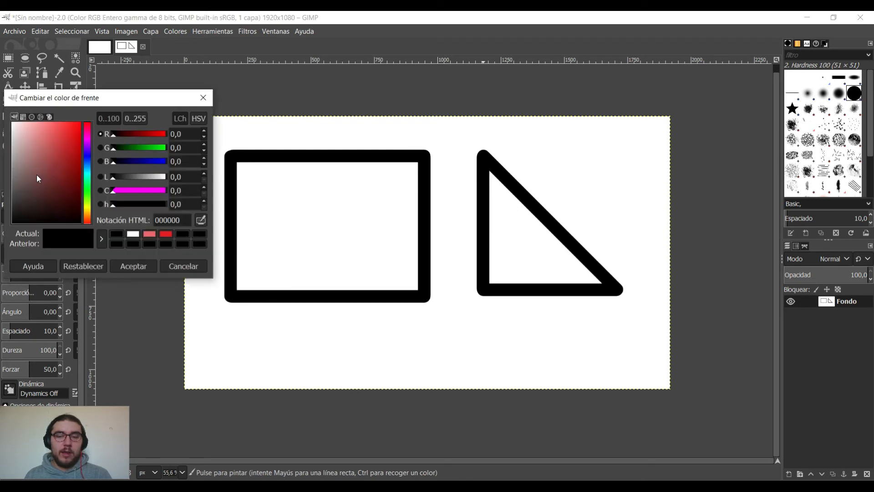
click(51, 134)
click(60, 134)
drag(62, 139, 50, 144)
click(203, 98)
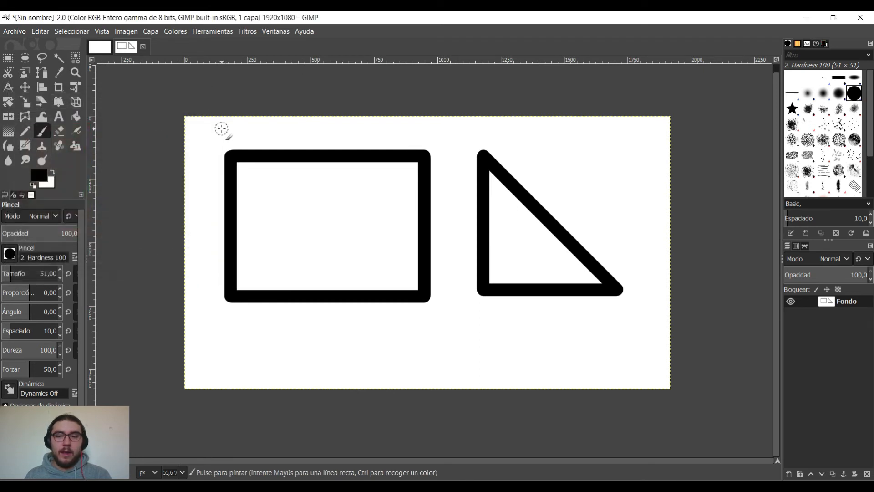
Choose the 2. Hardness 025 brush and scribble inside the rectangle with the foreground colour set to red e55252.
click(807, 93)
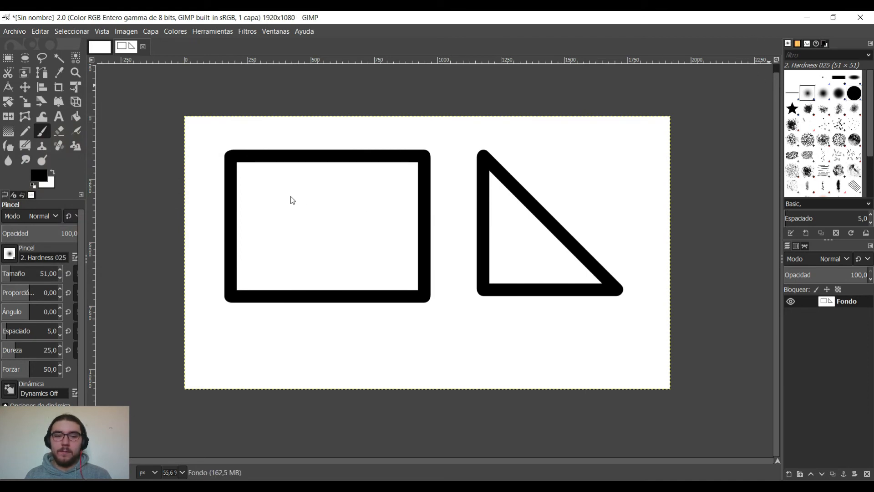
click(39, 175)
click(62, 138)
drag(61, 137, 55, 132)
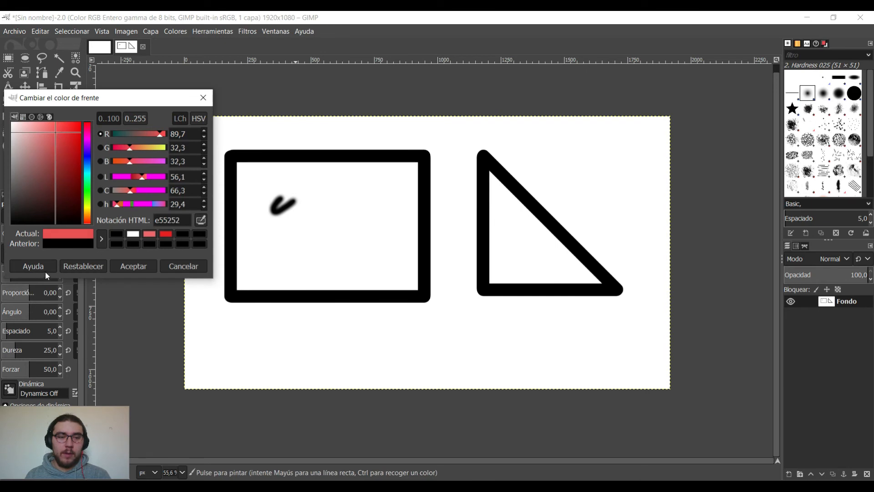
click(135, 266)
mouse_move(318, 195)
mouse_down()
mouse_move(277, 238)
mouse_move(296, 201)
mouse_move(265, 212)
mouse_move(262, 179)
mouse_move(257, 186)
mouse_move(277, 209)
mouse_move(278, 250)
mouse_move(348, 225)
mouse_move(371, 229)
mouse_up()
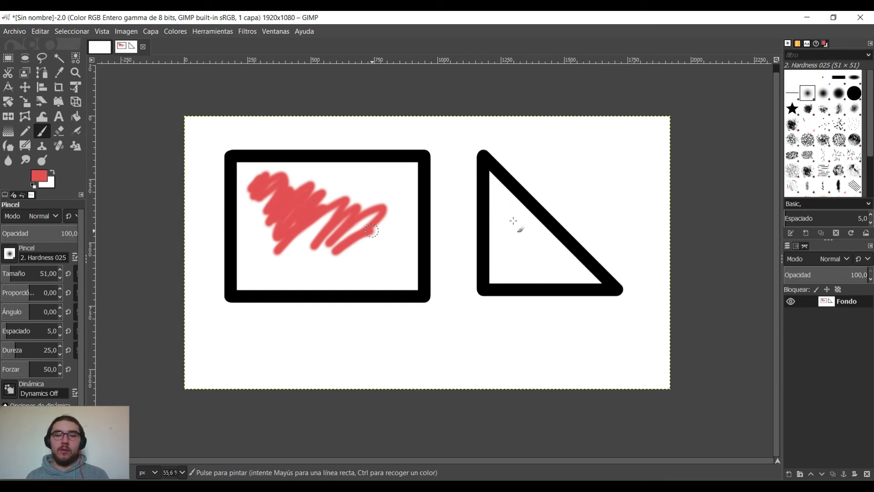
Set the foreground colour to blue 2e1cd3 and paint freehand strokes inside the triangle.
click(41, 176)
click(44, 177)
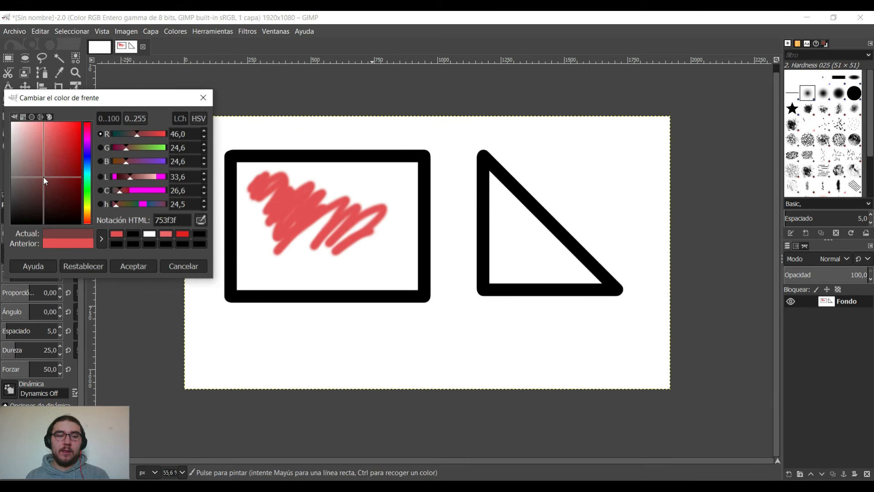
click(71, 139)
click(87, 156)
click(143, 265)
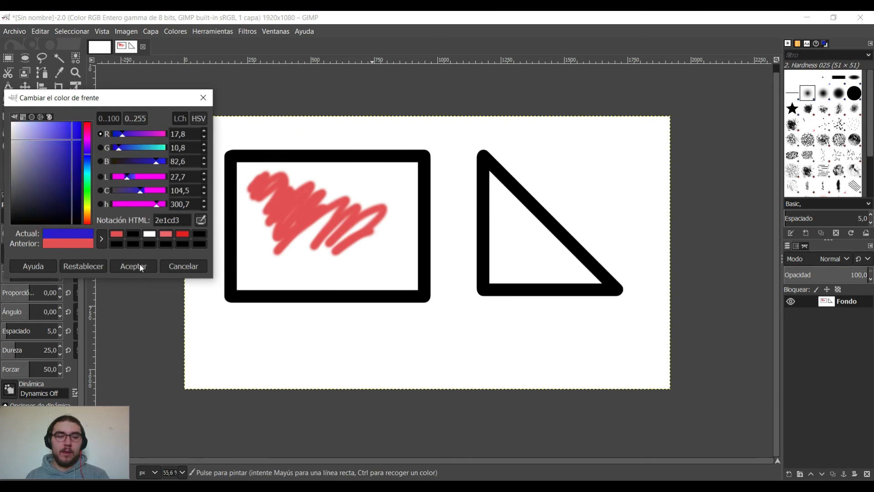
mouse_move(523, 230)
mouse_down()
mouse_move(513, 210)
mouse_move(499, 202)
mouse_move(496, 213)
mouse_move(495, 187)
mouse_move(552, 261)
mouse_move(512, 223)
mouse_move(565, 262)
mouse_move(516, 276)
mouse_move(501, 242)
mouse_up()
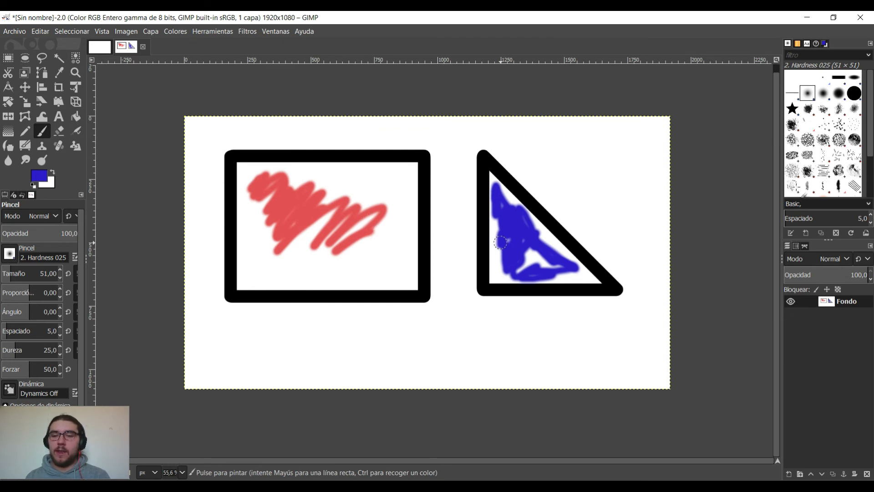
Choose the Smoke brush and paint blue texture over the red scribble, covering most of the rectangle's interior.
click(792, 186)
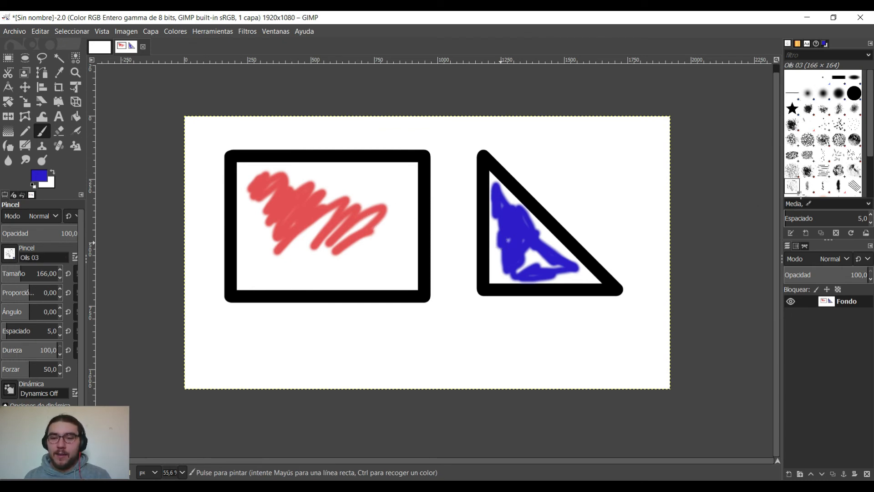
drag(868, 144, 868, 180)
click(809, 148)
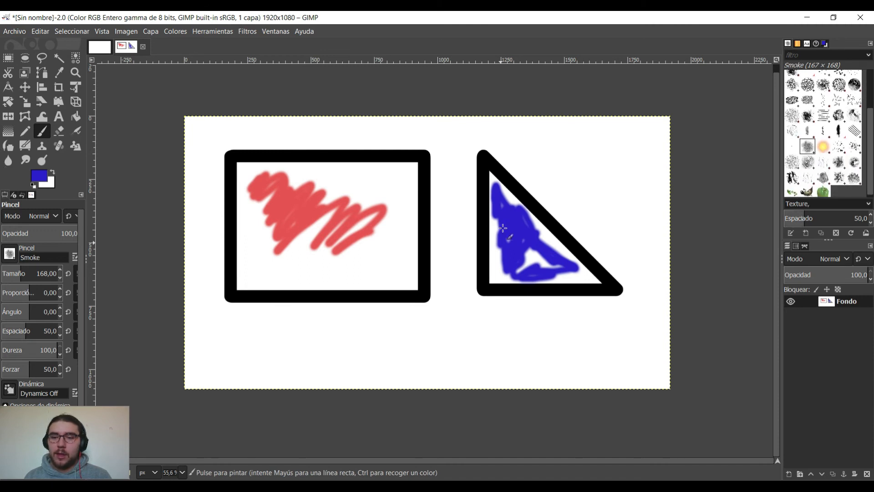
mouse_move(378, 241)
mouse_down()
mouse_move(326, 235)
mouse_move(344, 260)
mouse_move(339, 208)
mouse_move(312, 240)
mouse_move(358, 232)
mouse_move(304, 210)
mouse_move(264, 230)
mouse_move(298, 247)
mouse_move(278, 192)
mouse_move(253, 190)
mouse_move(314, 204)
mouse_move(315, 184)
mouse_move(325, 225)
mouse_move(370, 231)
mouse_move(397, 208)
mouse_move(391, 197)
mouse_move(359, 207)
mouse_move(354, 262)
mouse_move(392, 272)
mouse_move(390, 261)
mouse_move(266, 267)
mouse_move(261, 233)
mouse_move(281, 208)
mouse_move(319, 219)
mouse_move(377, 196)
mouse_move(363, 185)
mouse_move(341, 188)
mouse_move(396, 185)
mouse_move(398, 265)
mouse_move(337, 273)
mouse_move(262, 262)
mouse_move(258, 211)
mouse_move(272, 187)
mouse_move(379, 184)
mouse_up()
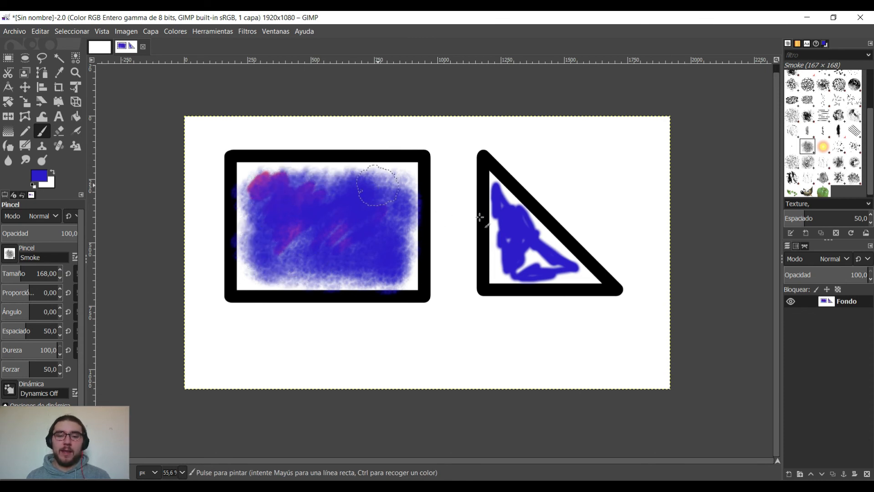
Set the foreground colour to green 13c055.
click(39, 175)
click(88, 185)
click(75, 147)
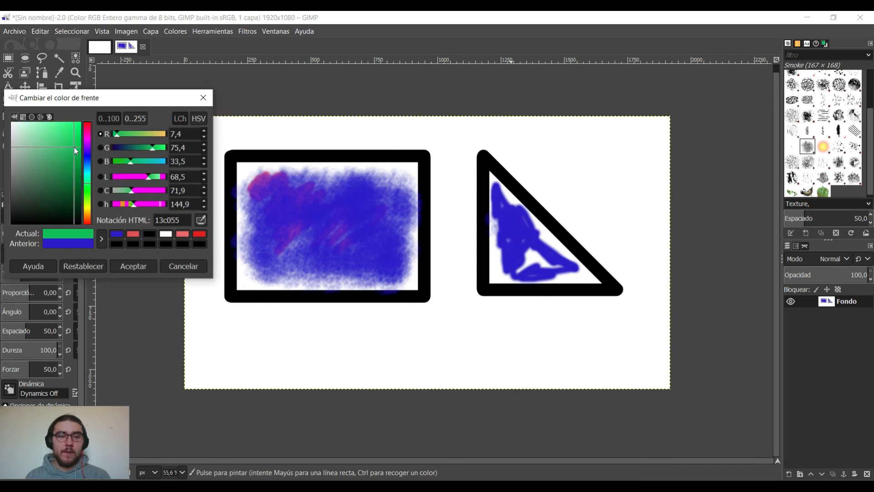
click(133, 266)
Paint the triangle's interior green with the Smoke brush, reducing the brush size to 98.
drag(523, 253, 491, 248)
mouse_move(19, 276)
mouse_down()
mouse_move(10, 277)
mouse_move(867, 274)
mouse_move(15, 276)
mouse_up()
mouse_move(503, 230)
mouse_down()
mouse_move(502, 193)
mouse_move(554, 259)
mouse_move(530, 225)
mouse_move(580, 269)
mouse_move(509, 264)
mouse_move(515, 246)
mouse_move(500, 201)
mouse_up()
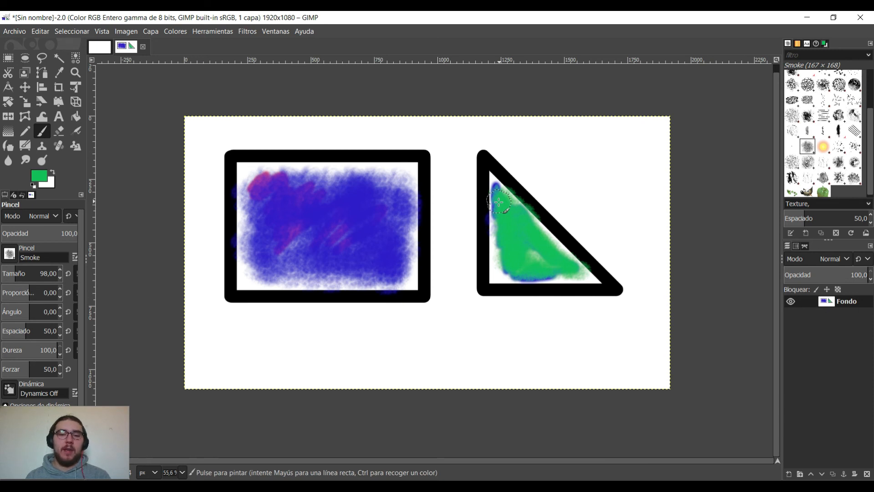
mouse_move(498, 201)
mouse_down()
mouse_move(498, 180)
mouse_move(497, 270)
mouse_move(521, 262)
mouse_move(520, 277)
mouse_move(590, 273)
mouse_move(544, 231)
mouse_move(521, 230)
mouse_move(548, 268)
mouse_up()
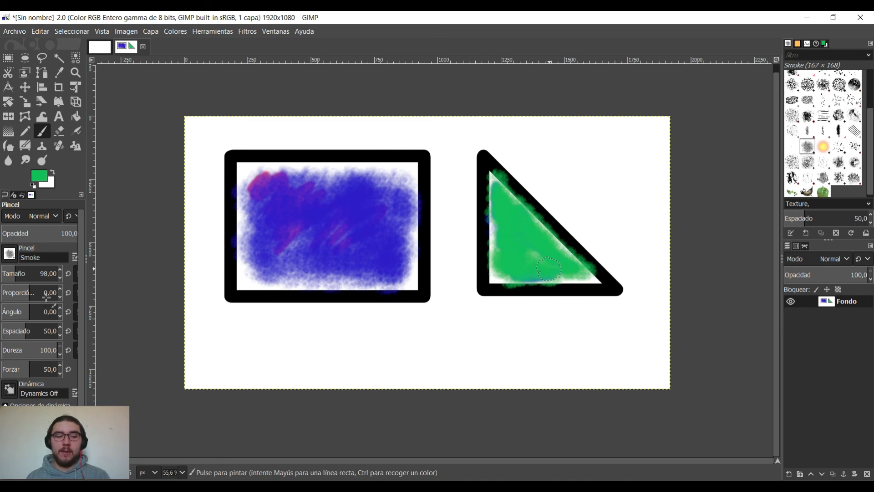
Set the brush hardness to 89 and dab green patches over the lower part of the blue rectangle.
drag(49, 352, 2, 359)
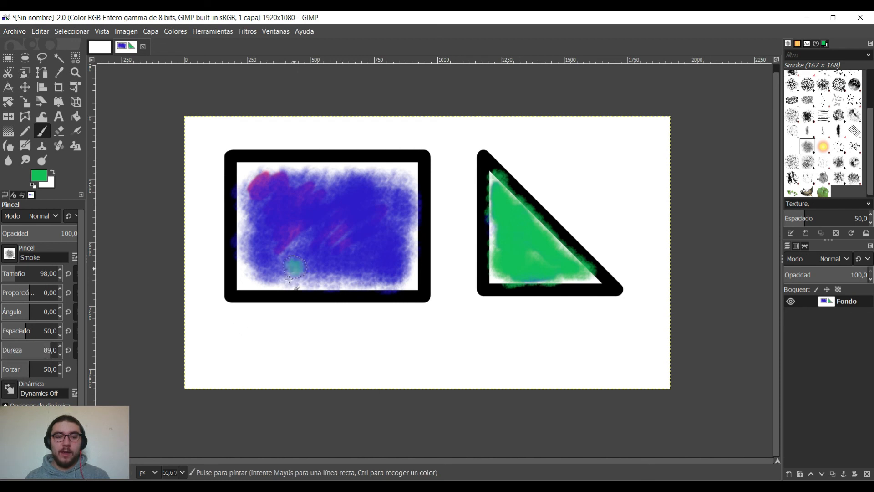
mouse_move(294, 266)
mouse_down()
mouse_move(296, 287)
mouse_move(360, 291)
mouse_move(407, 269)
mouse_move(355, 255)
mouse_move(320, 259)
mouse_up()
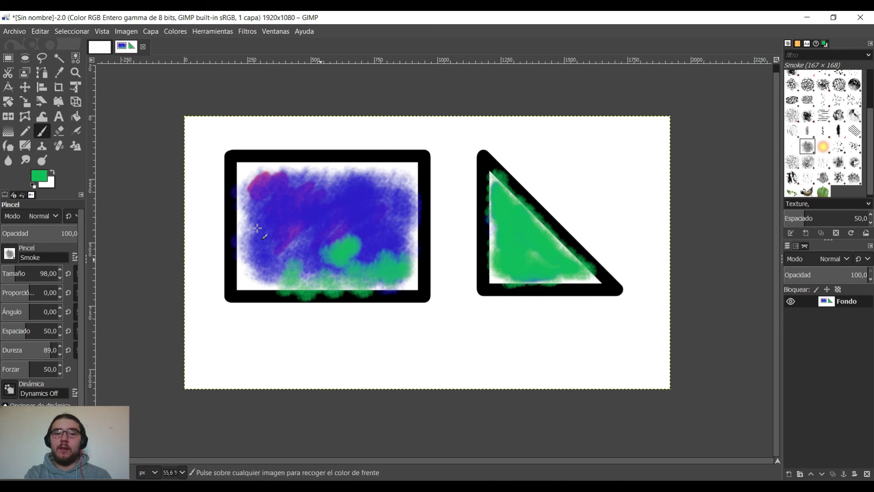
Undo all the green brush strokes in the rectangle and the triangle.
key(ctrl+z)
key(ctrl+z)
key(ctrl+z)
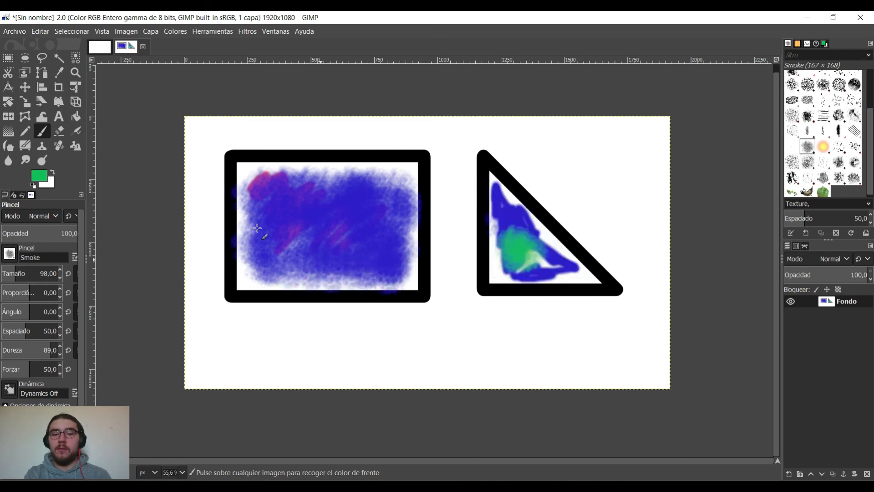
key(ctrl+z)
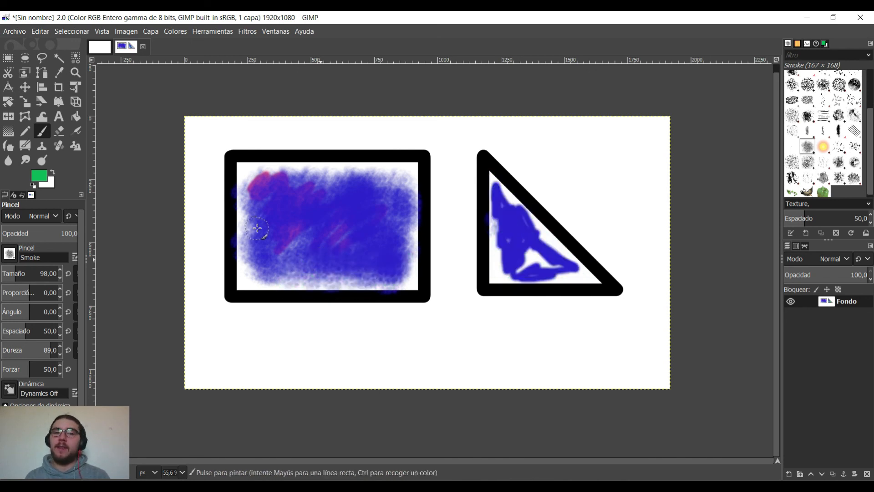